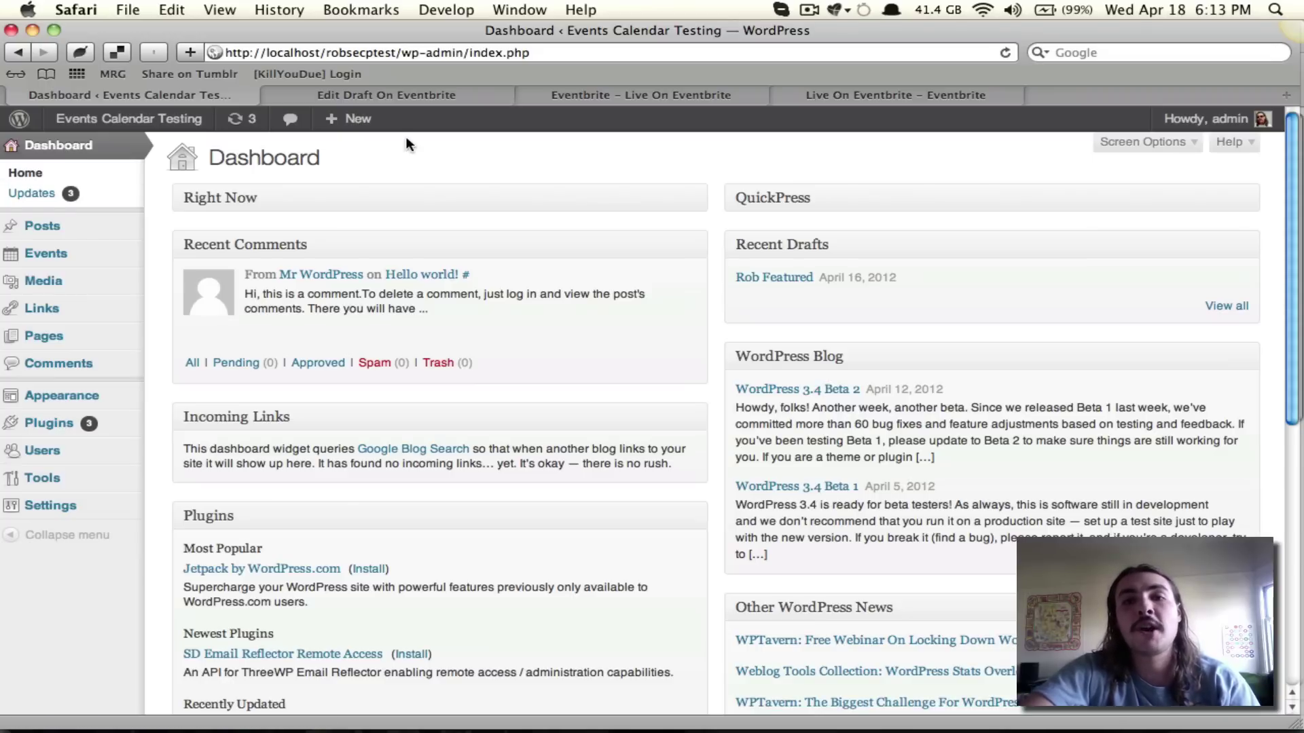
{"action": "left_click", "coordinate": [980, 95]}
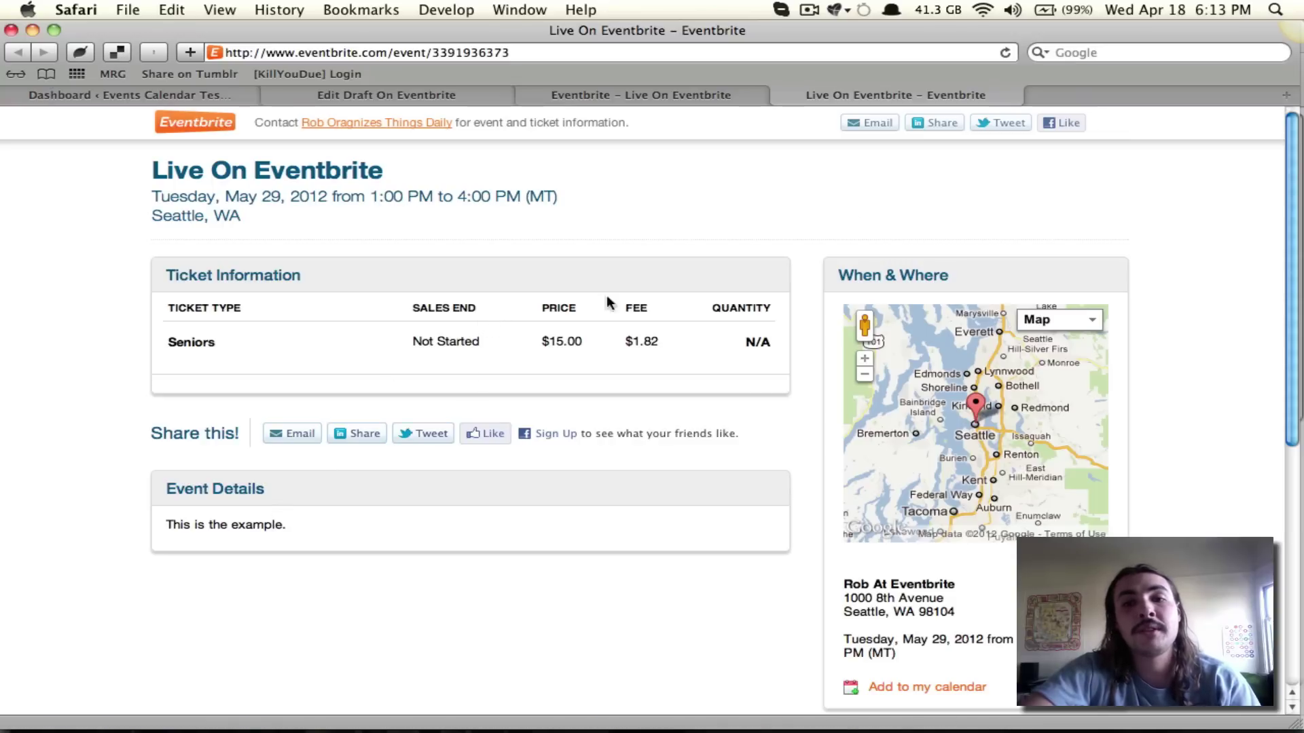
{"action": "scroll", "coordinate": [1125, 272], "scroll_direction": "down", "scroll_amount": 6}
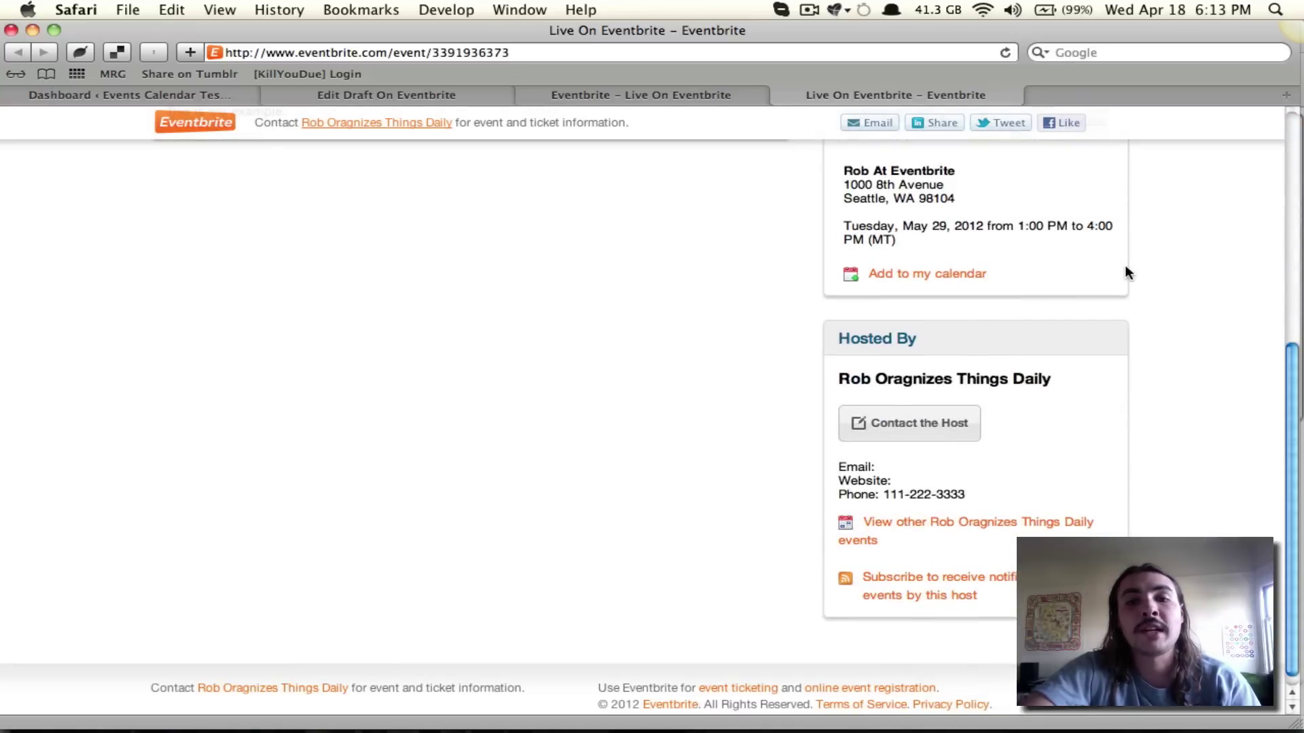
{"action": "scroll", "coordinate": [1125, 272], "scroll_direction": "up", "scroll_amount": 6}
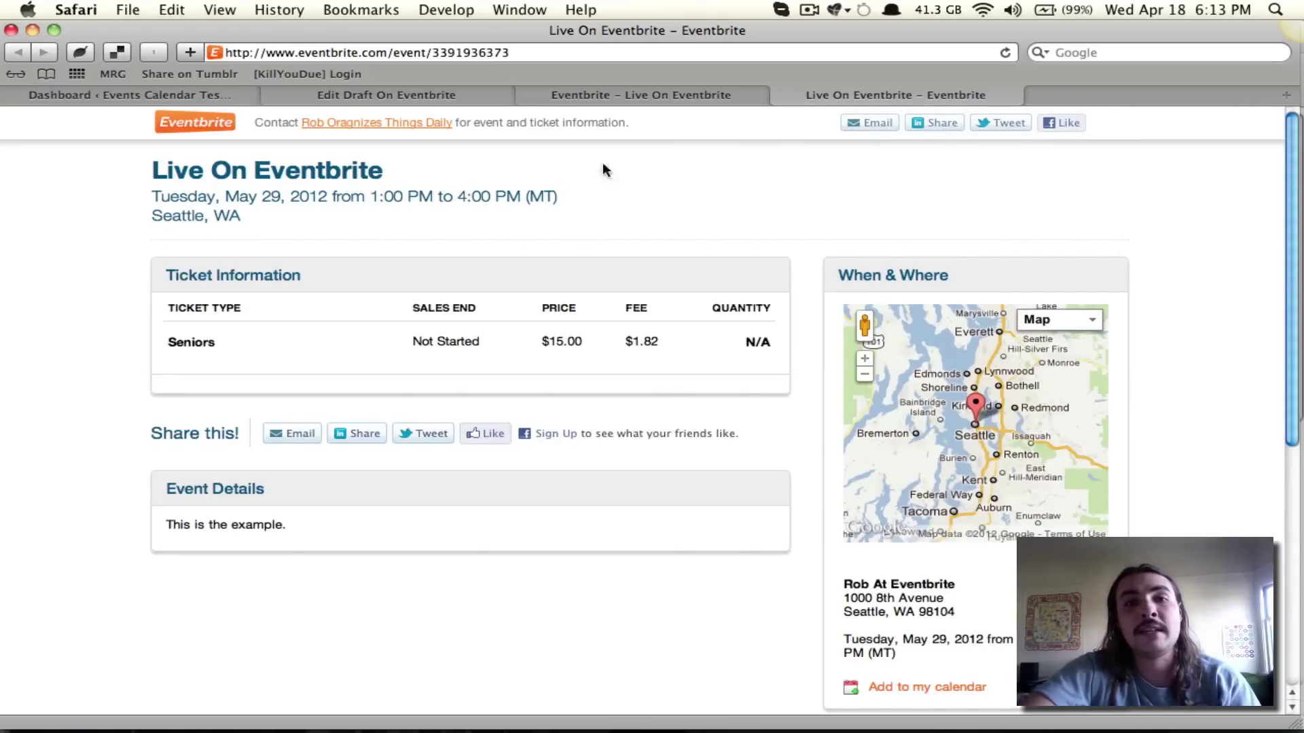
{"action": "double_click", "coordinate": [473, 53]}
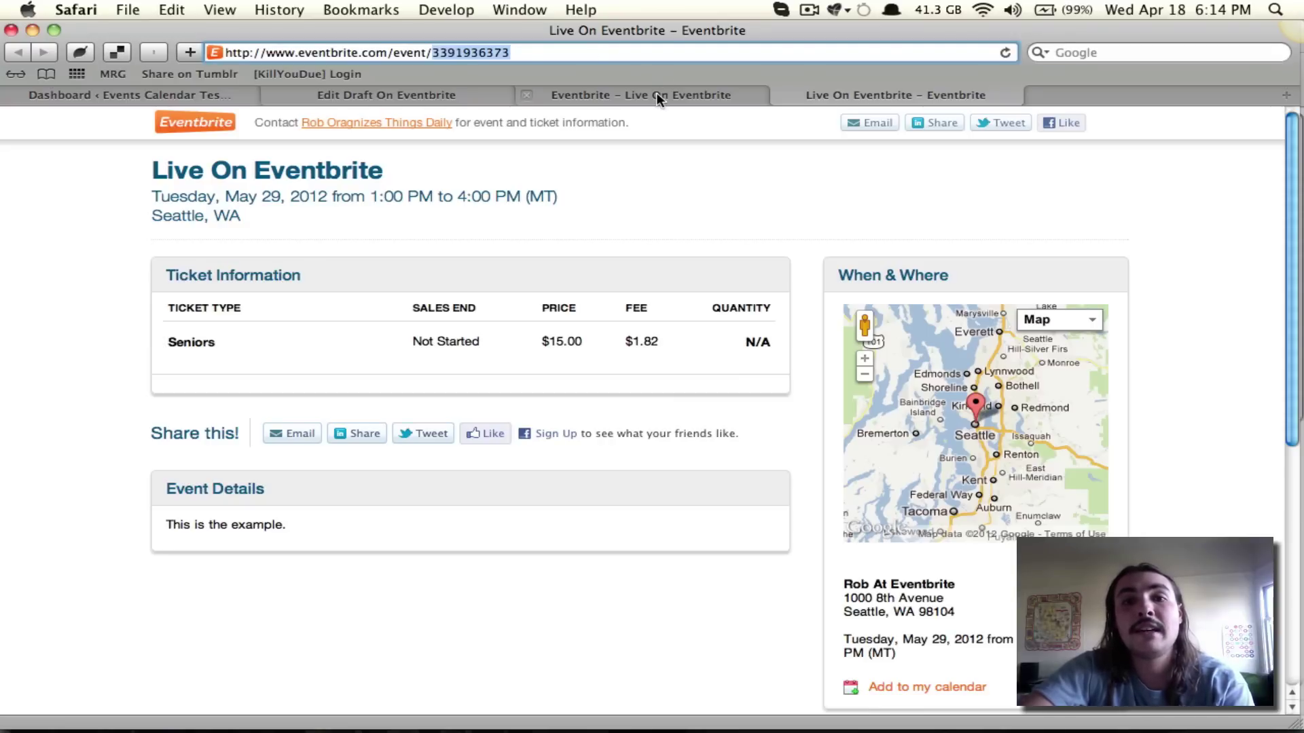
{"action": "left_click", "coordinate": [725, 98]}
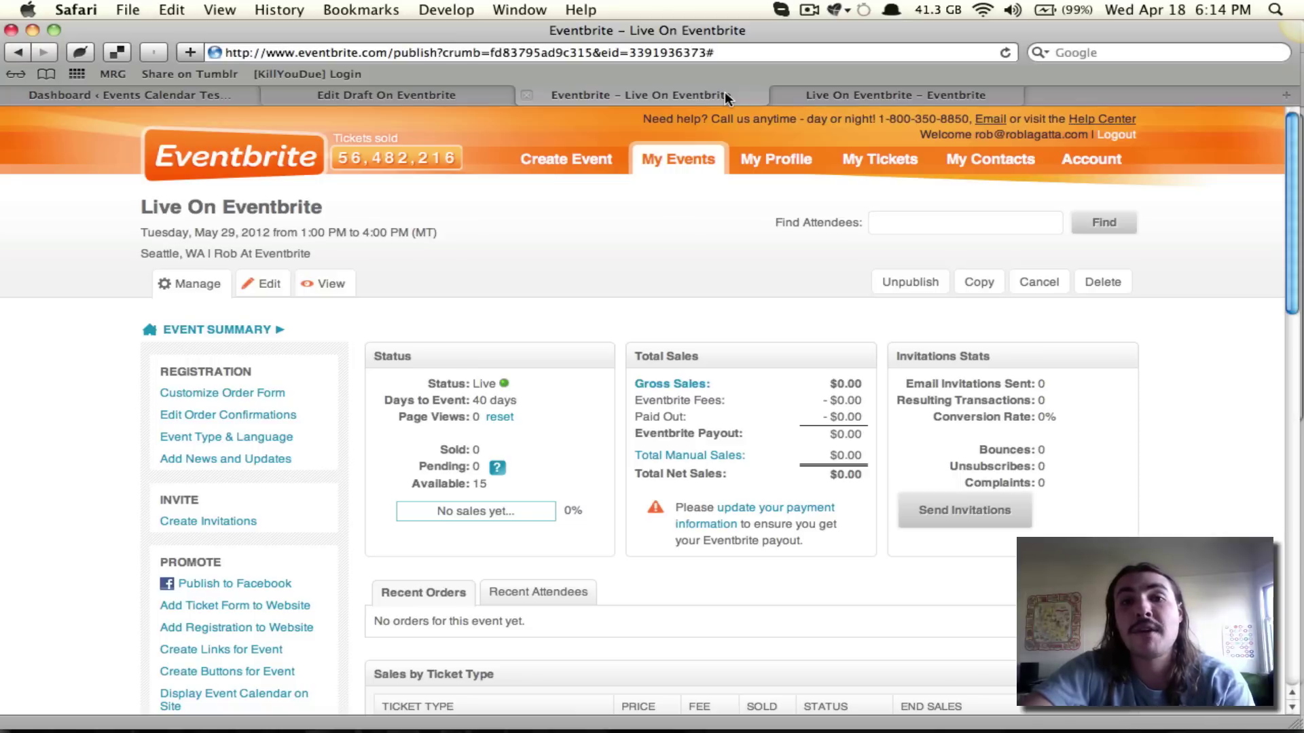
{"action": "double_click", "coordinate": [656, 52]}
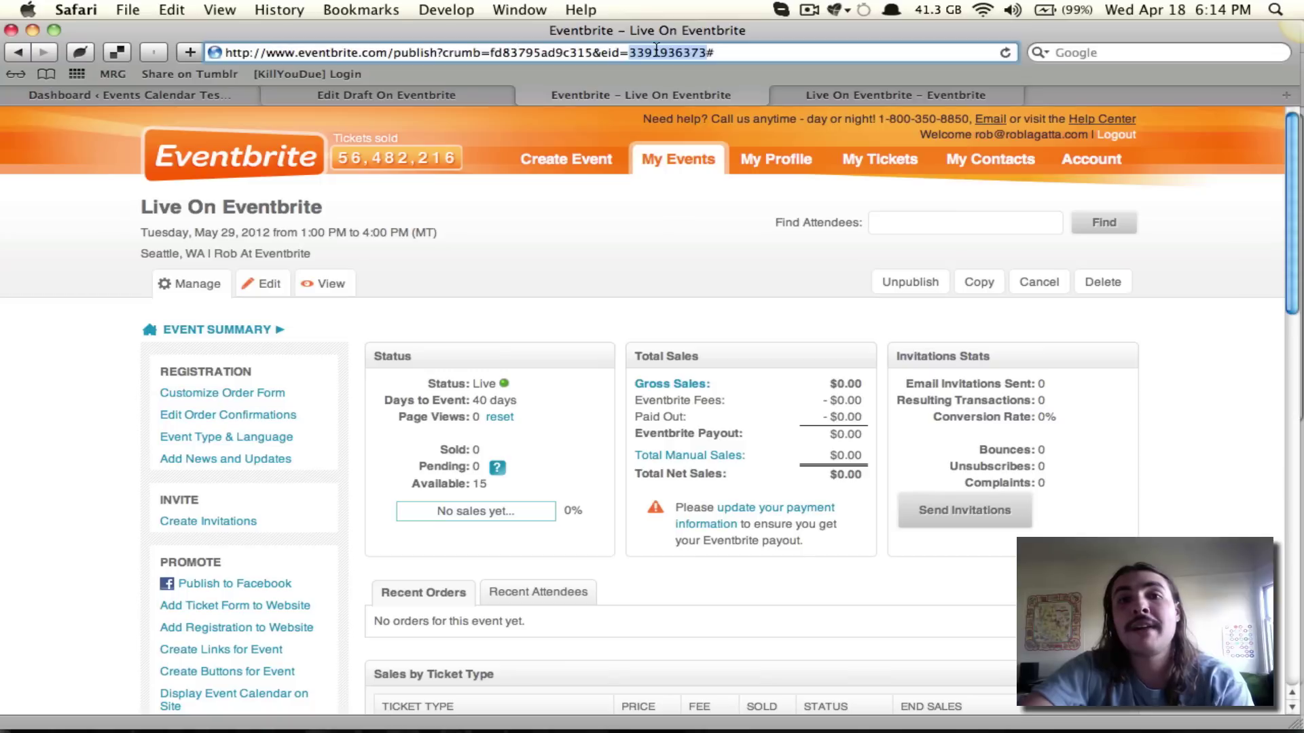
{"action": "left_click", "coordinate": [880, 93]}
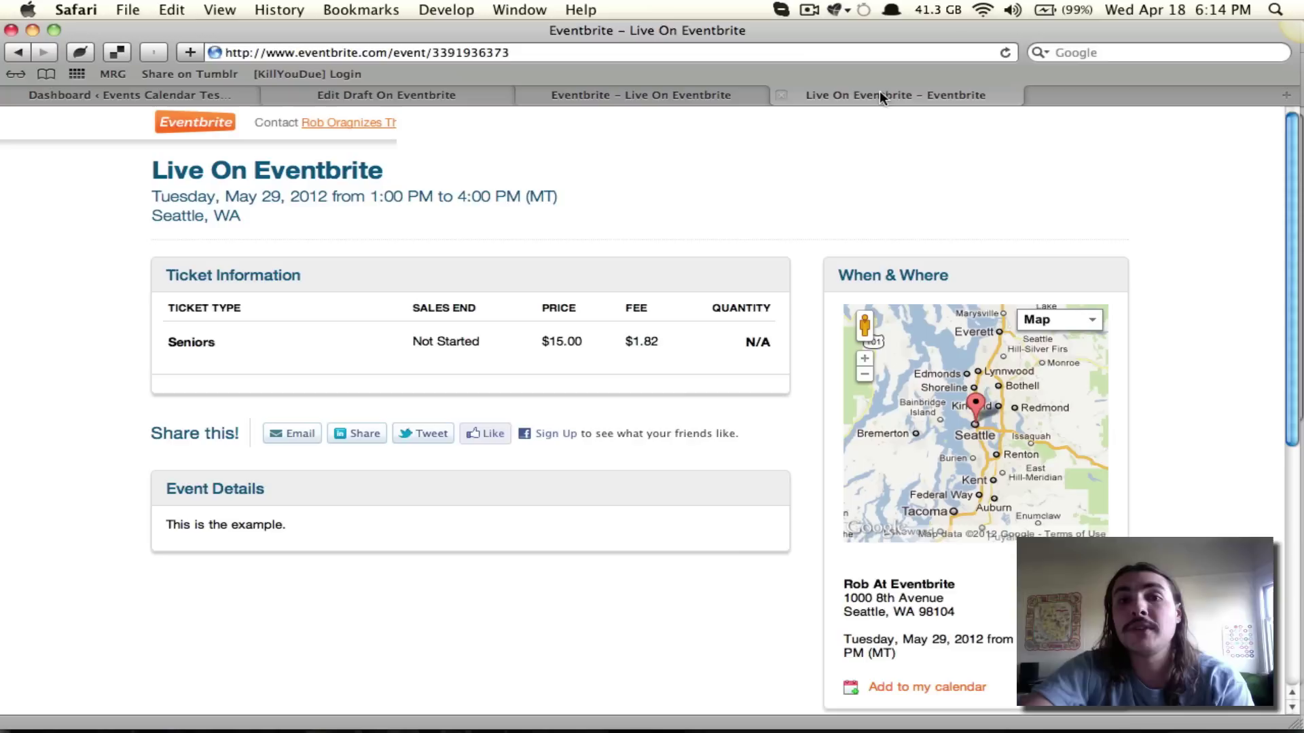
{"action": "double_click", "coordinate": [462, 52]}
{"action": "key", "text": "super+c"}
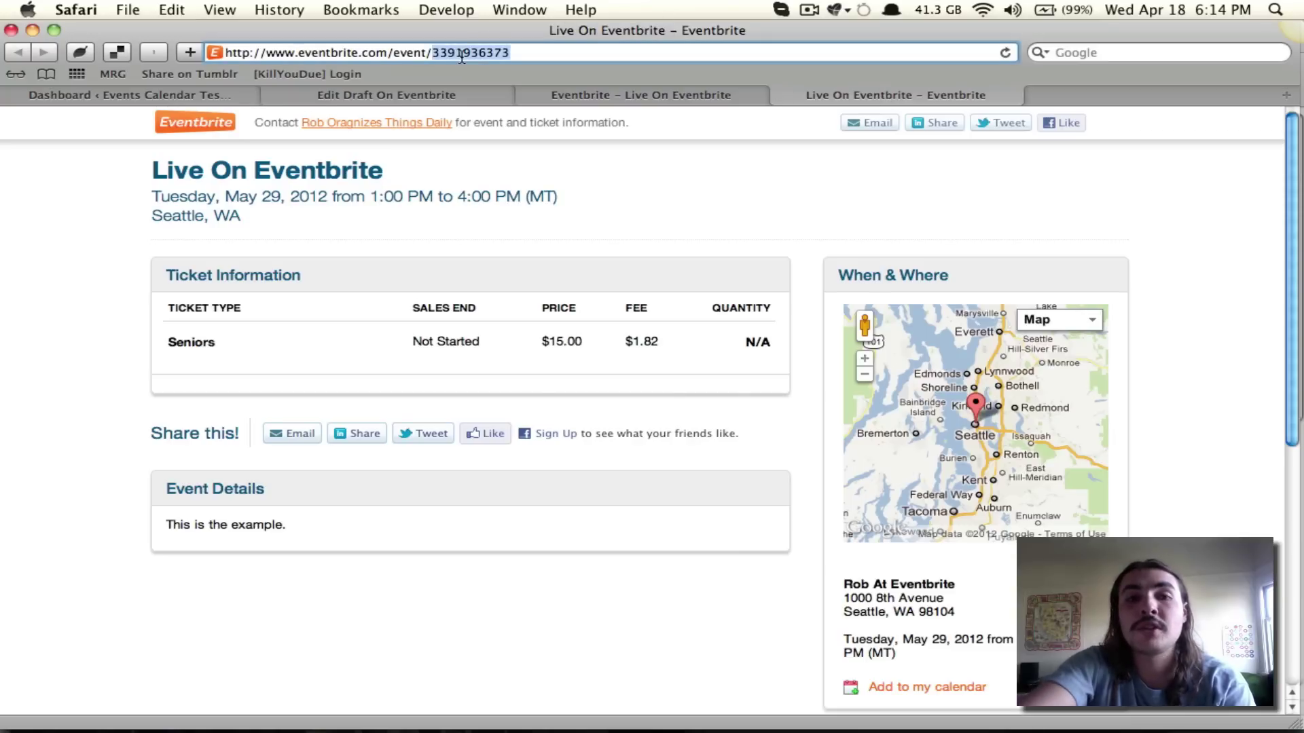
{"action": "left_click", "coordinate": [225, 96]}
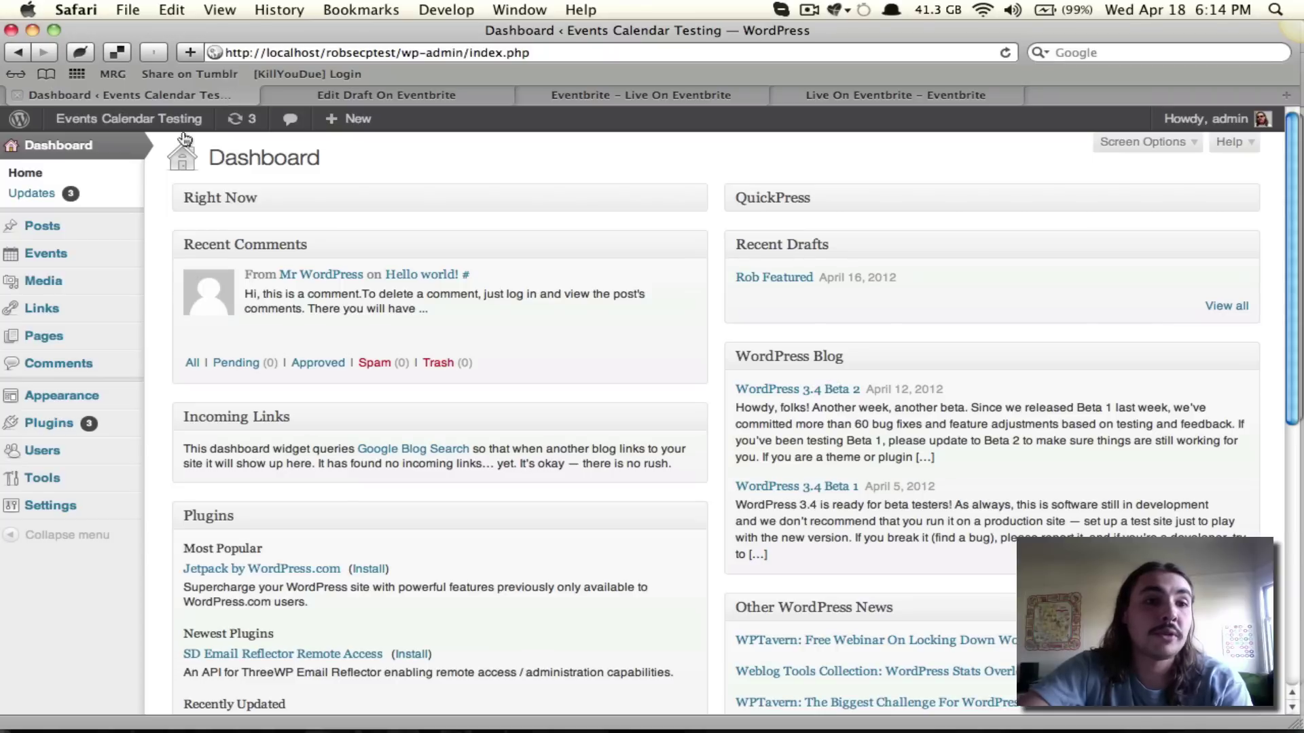
{"action": "mouse_move", "coordinate": [64, 252]}
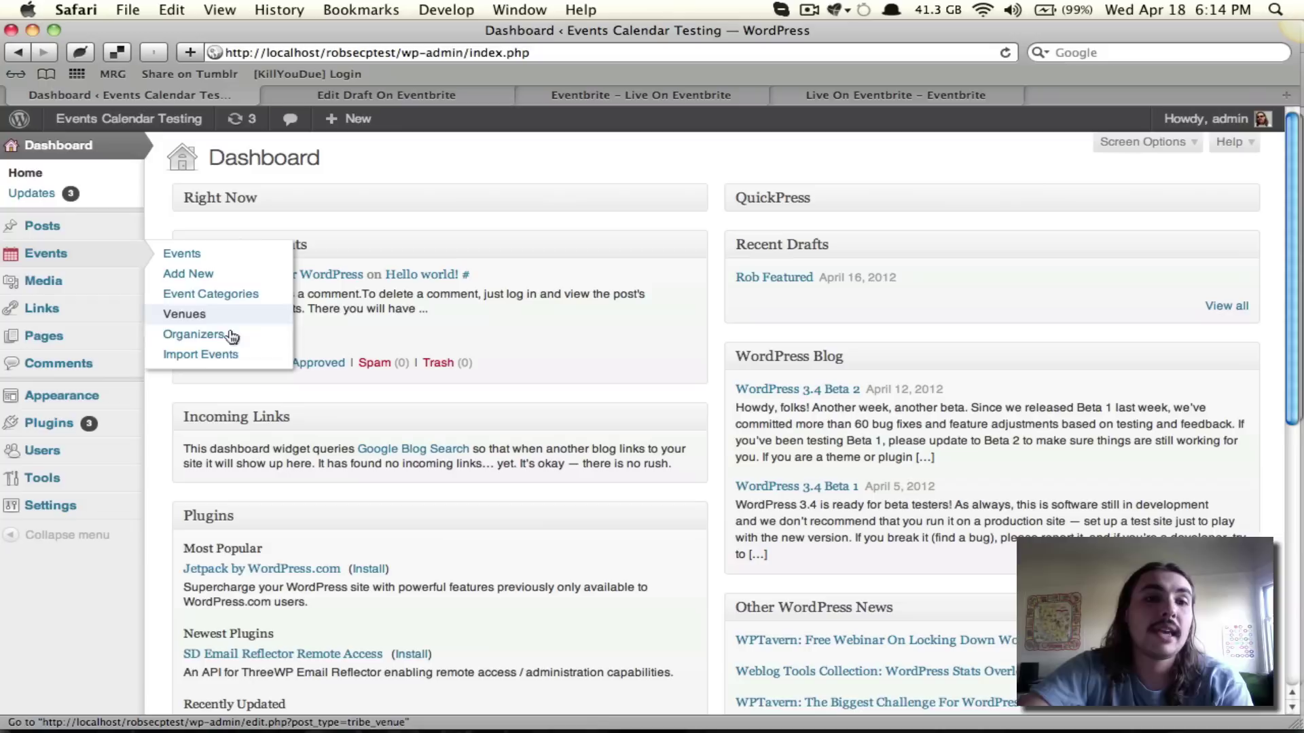
{"action": "left_click", "coordinate": [222, 355]}
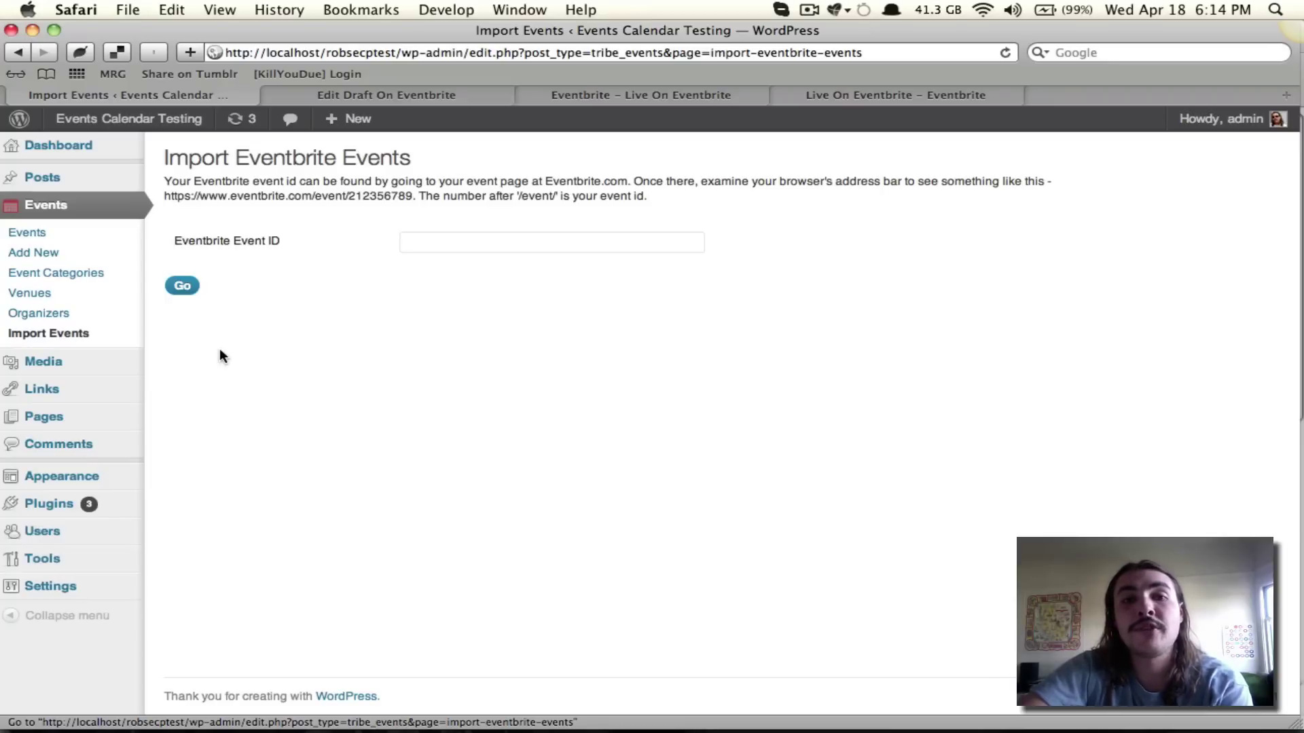
{"action": "left_click", "coordinate": [450, 246]}
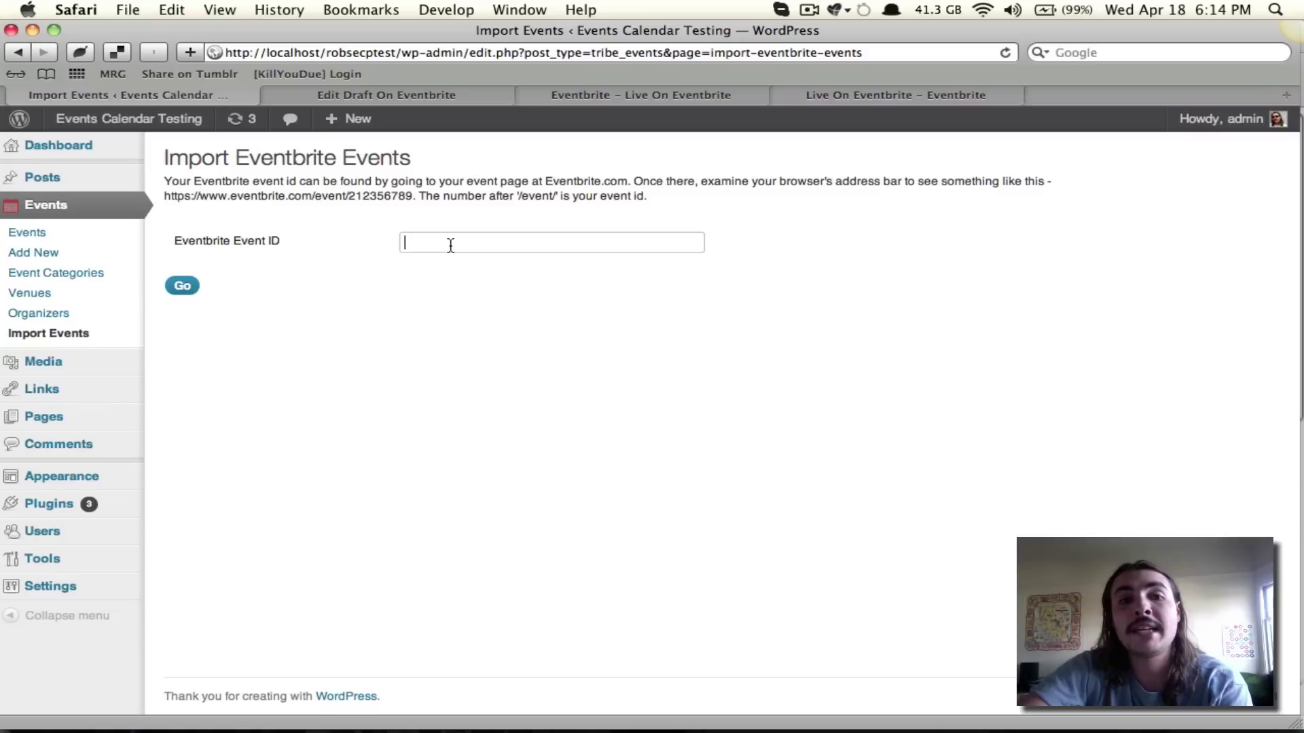
{"action": "key", "text": "super+v"}
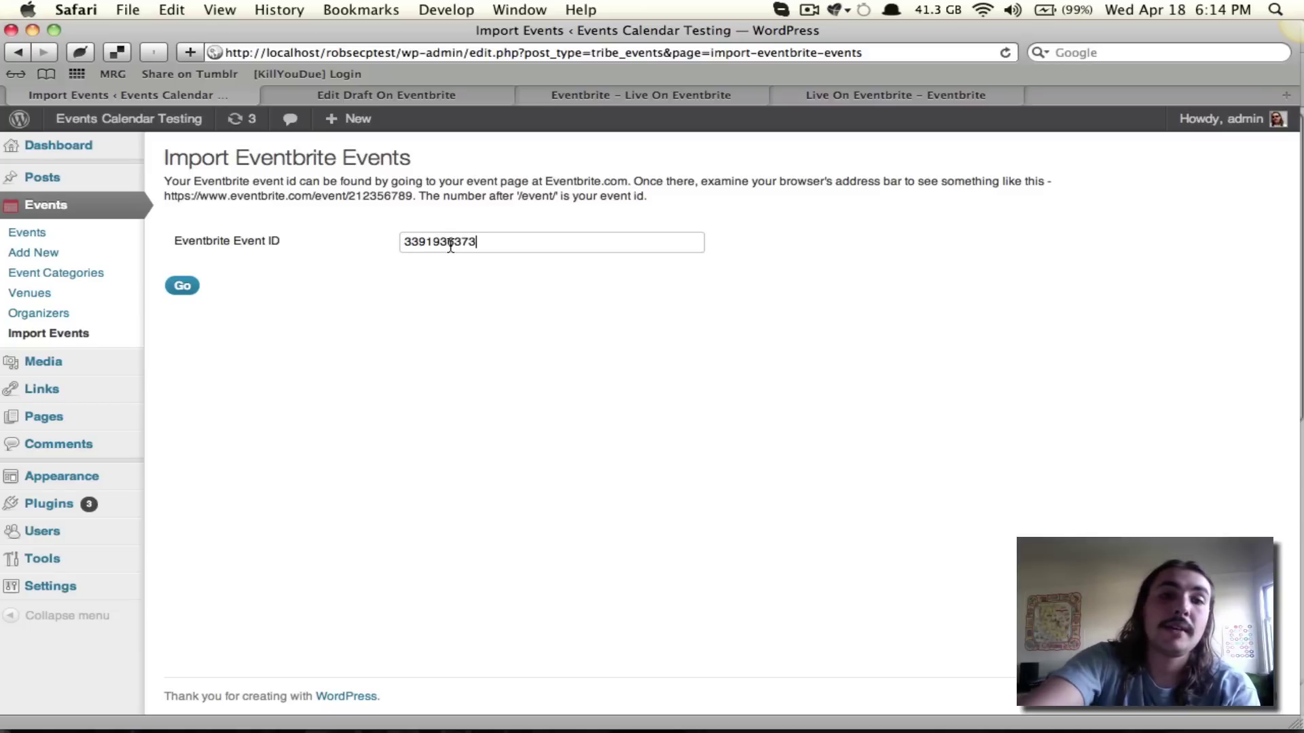
{"action": "left_click", "coordinate": [182, 288]}
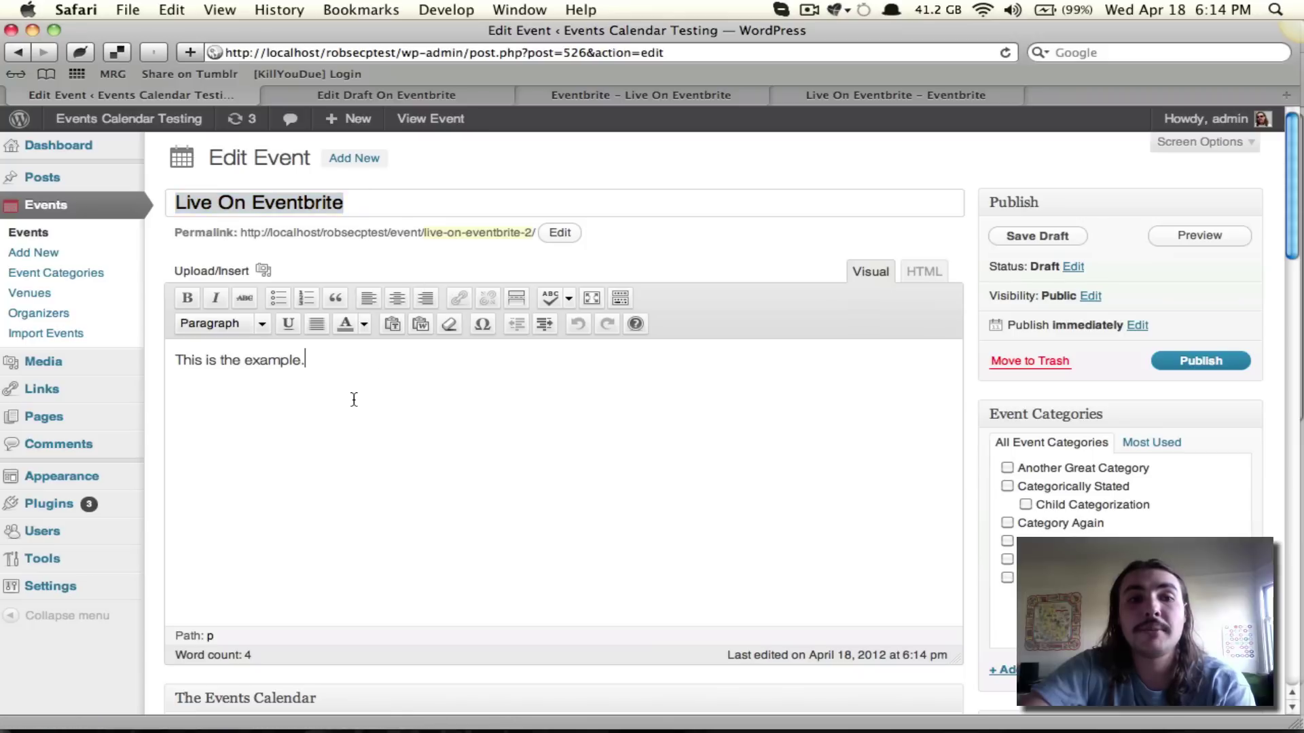
Review the imported event's Eventbrite ID, Live status and Seniors ticket details
{"action": "scroll", "coordinate": [353, 398], "scroll_direction": "down", "scroll_amount": 5}
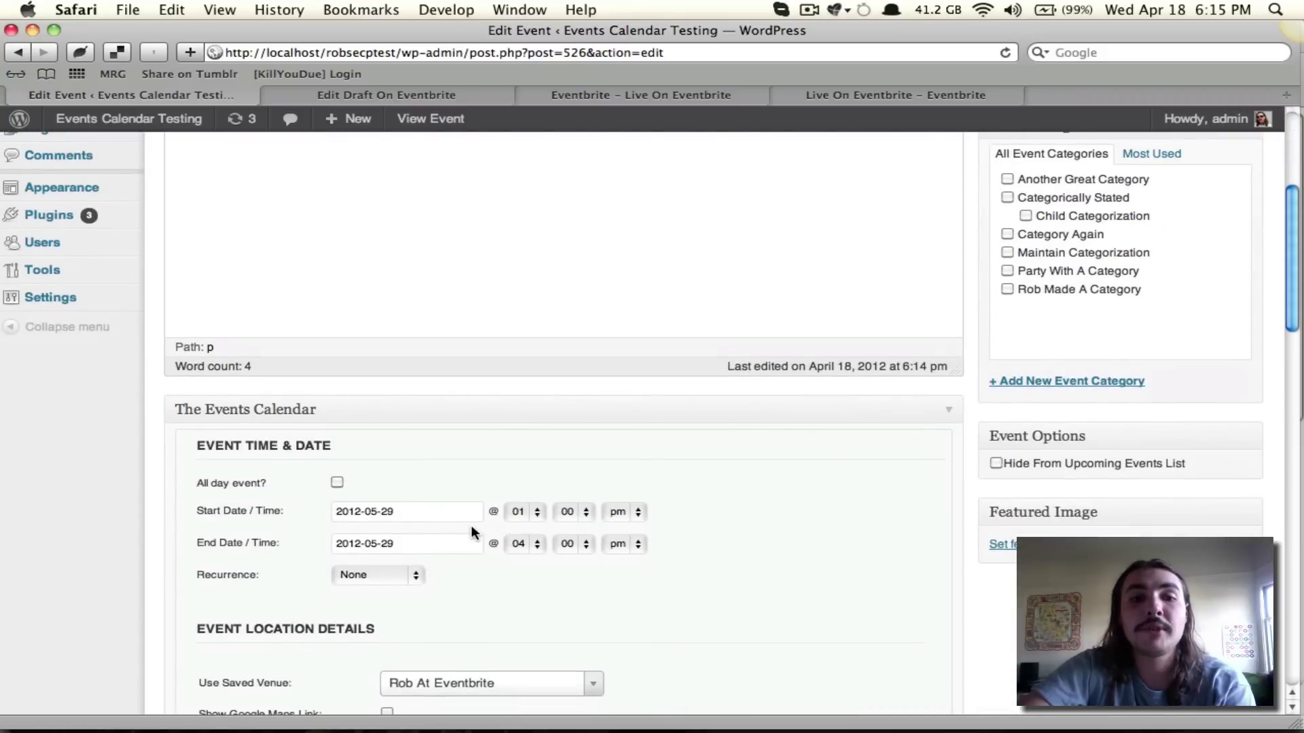
{"action": "scroll", "coordinate": [473, 533], "scroll_direction": "down", "scroll_amount": 3}
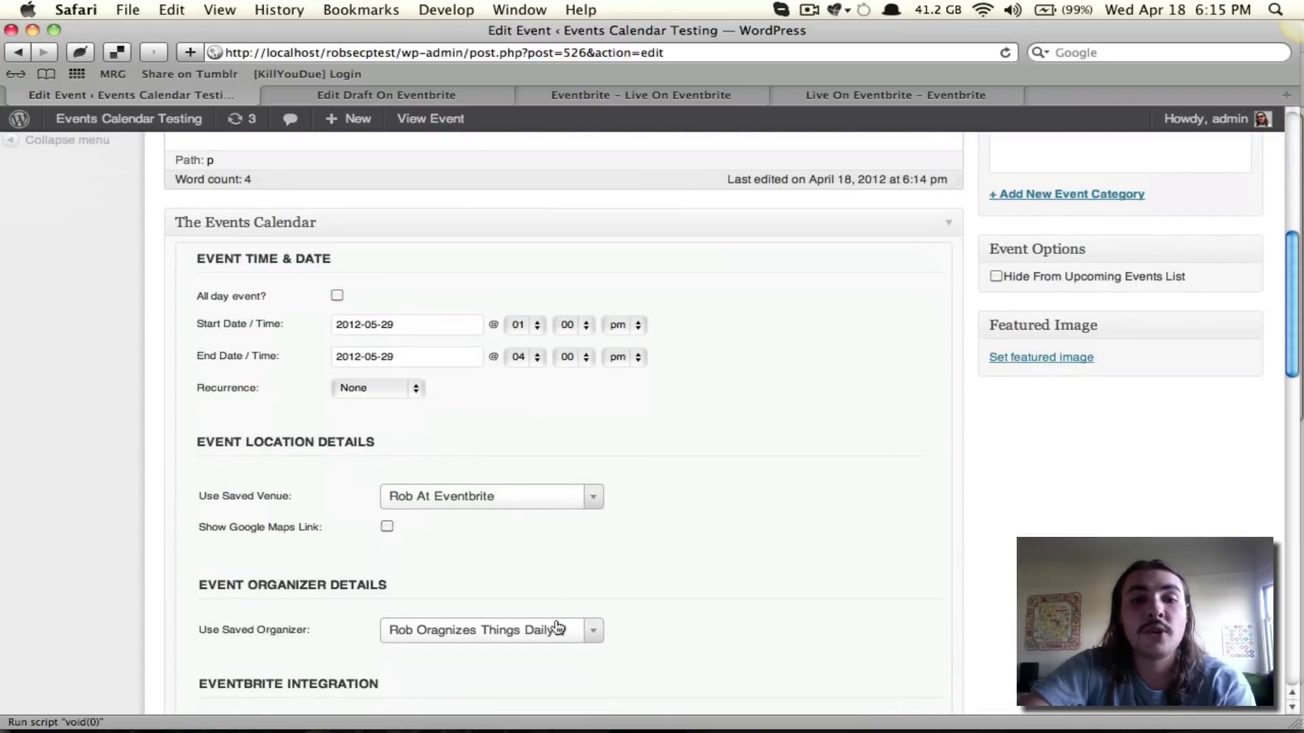
{"action": "scroll", "coordinate": [558, 631], "scroll_direction": "up", "scroll_amount": 3}
{"action": "scroll", "coordinate": [557, 632], "scroll_direction": "up", "scroll_amount": 5}
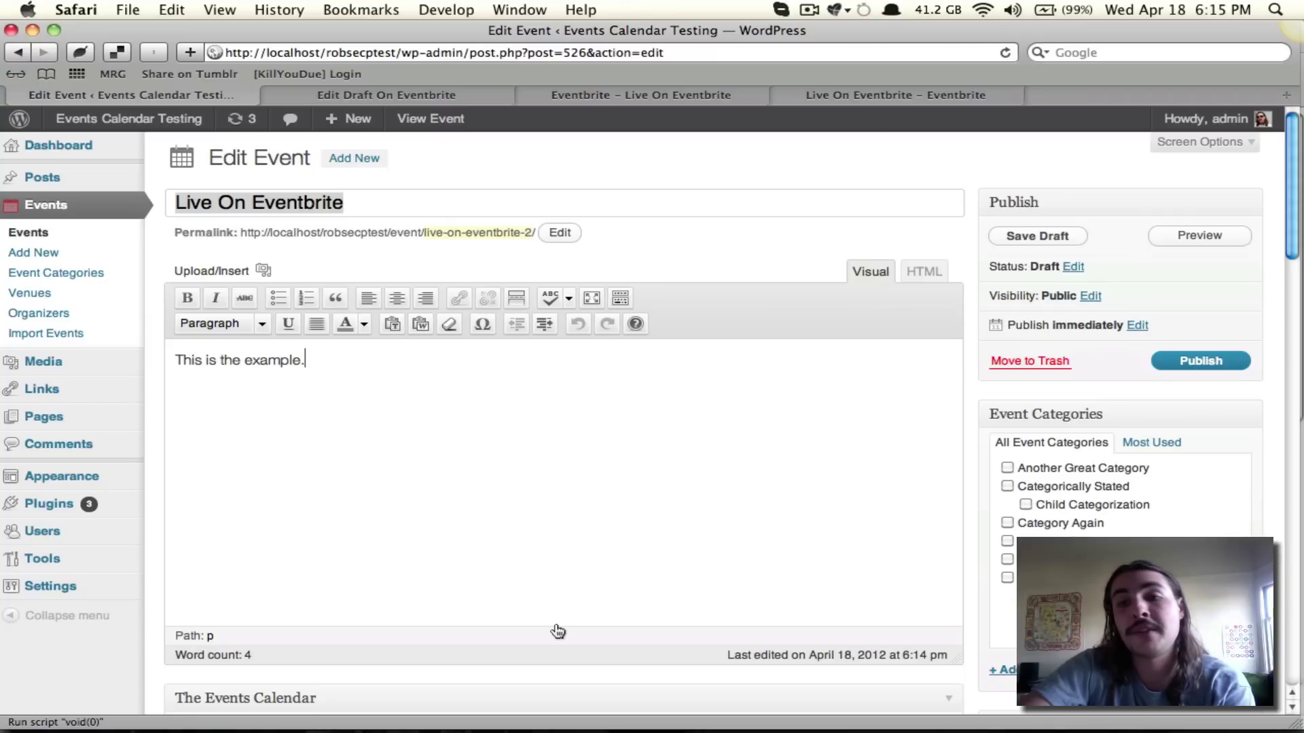
Add the event to Another Great Category and Categorically Stated
{"action": "left_click", "coordinate": [1045, 467]}
{"action": "left_click", "coordinate": [1045, 486]}
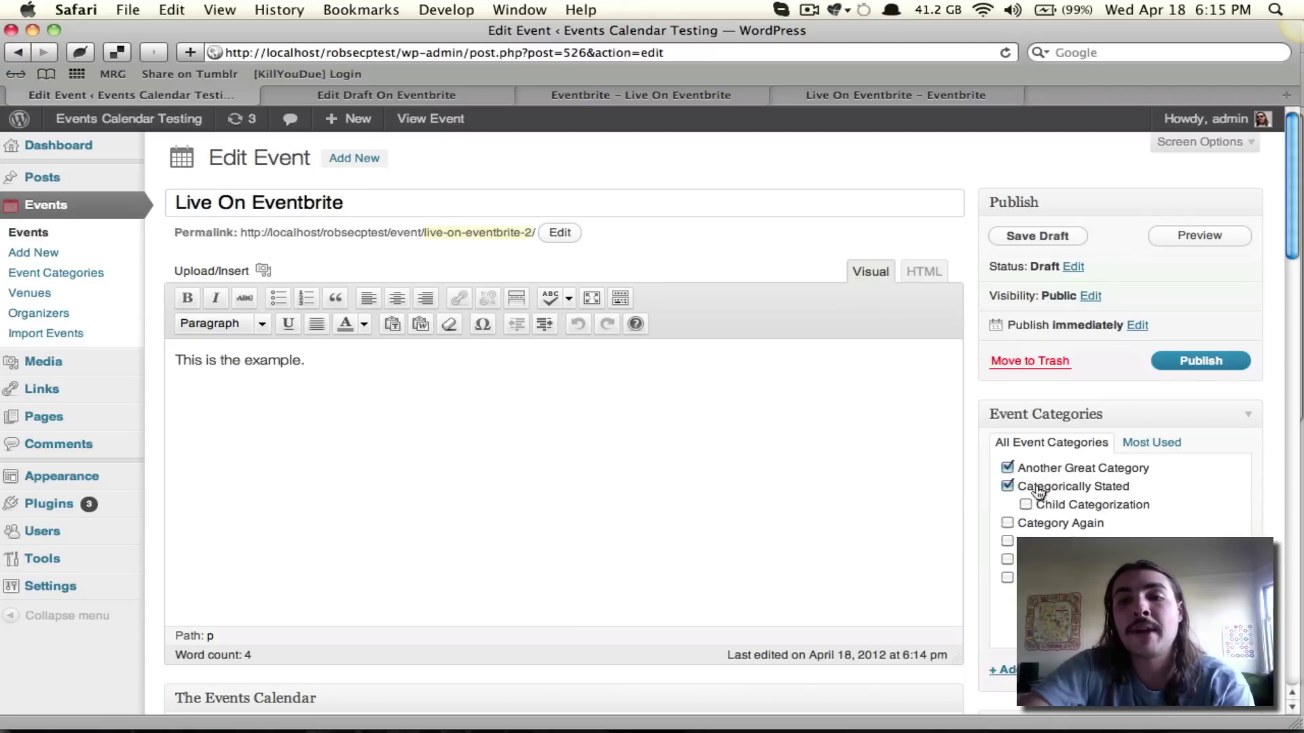
{"action": "scroll", "coordinate": [724, 371], "scroll_direction": "down", "scroll_amount": 5}
{"action": "scroll", "coordinate": [724, 371], "scroll_direction": "down", "scroll_amount": 8}
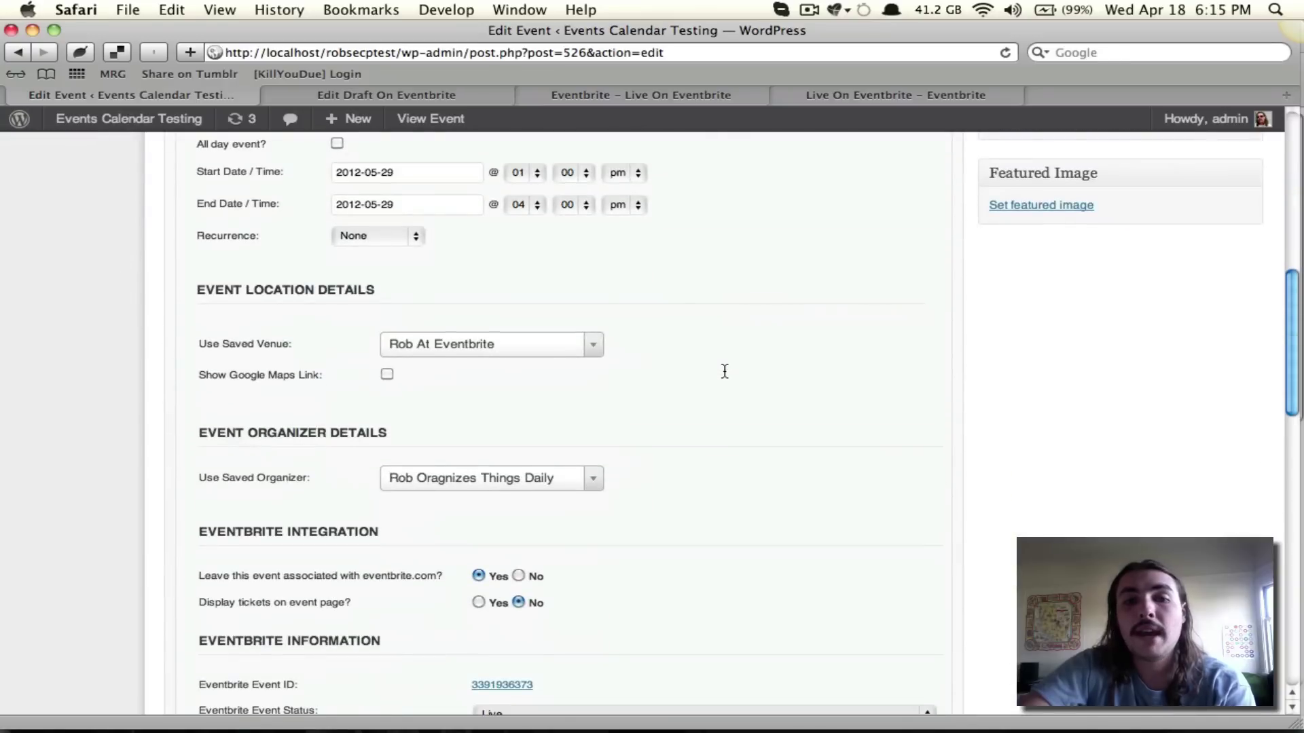
{"action": "scroll", "coordinate": [725, 370], "scroll_direction": "up", "scroll_amount": 13}
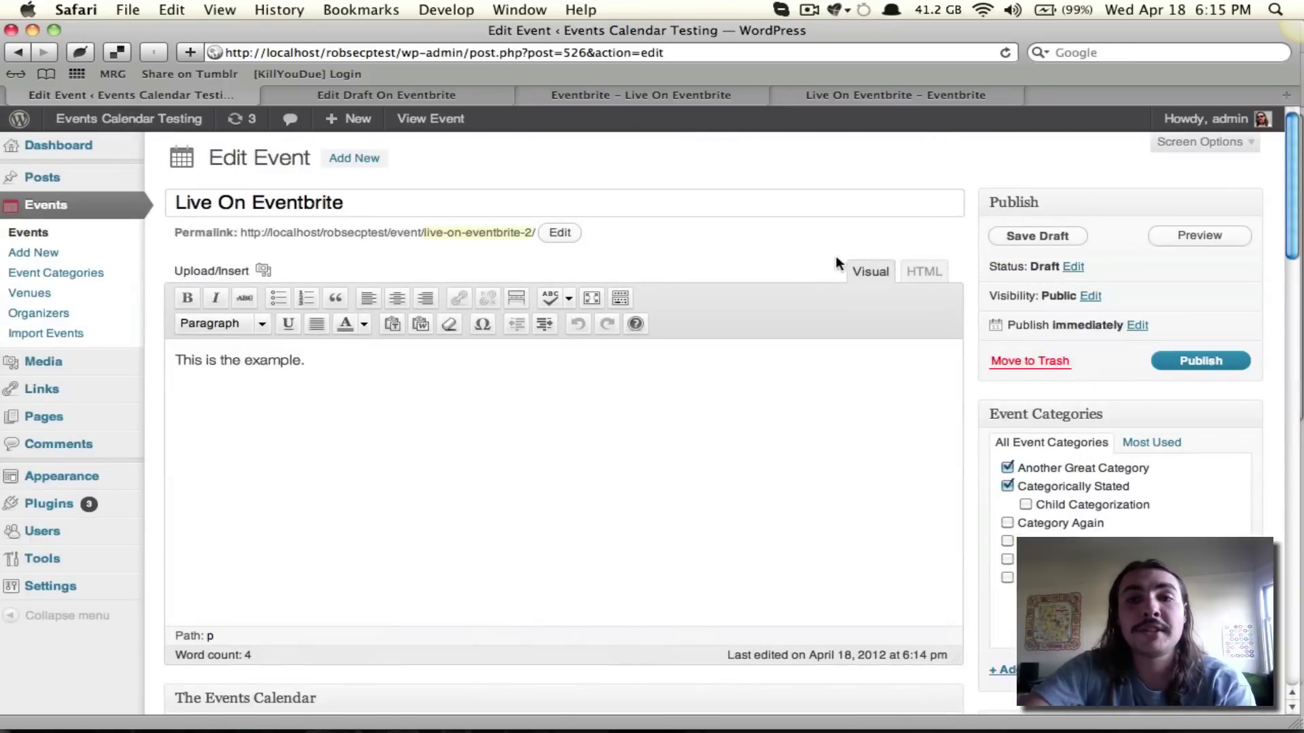
{"action": "scroll", "coordinate": [937, 228], "scroll_direction": "down", "scroll_amount": 15}
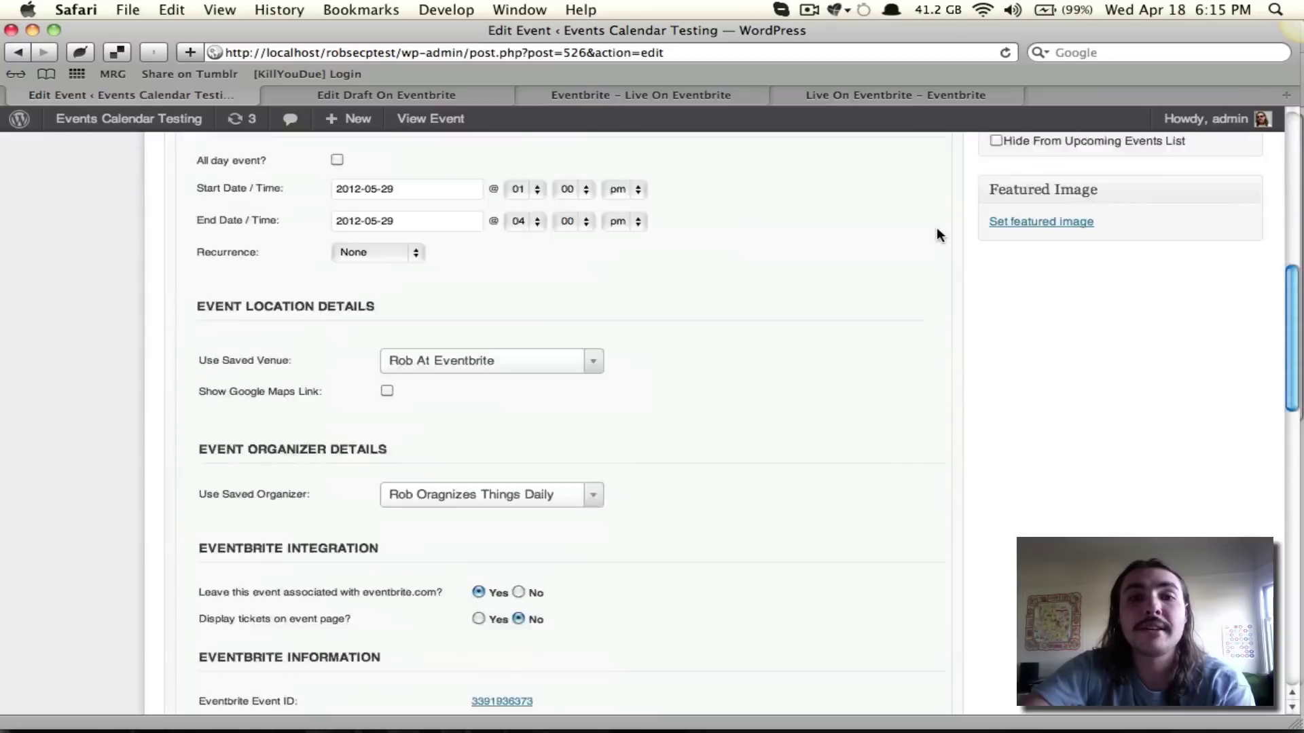
{"action": "scroll", "coordinate": [937, 234], "scroll_direction": "up", "scroll_amount": 2}
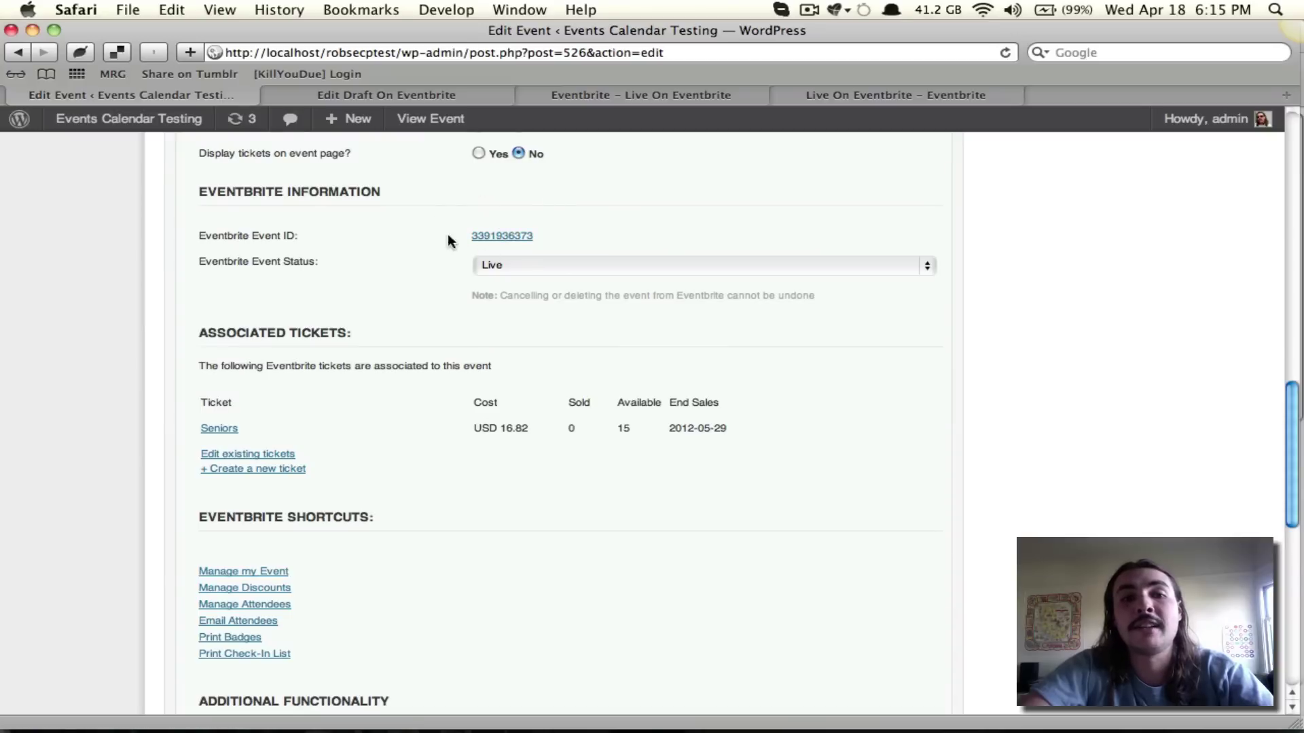
View the Live On Eventbrite edit page with its $15.00 Seniors ticket, then close it
{"action": "left_click", "coordinate": [501, 239], "text": "super"}
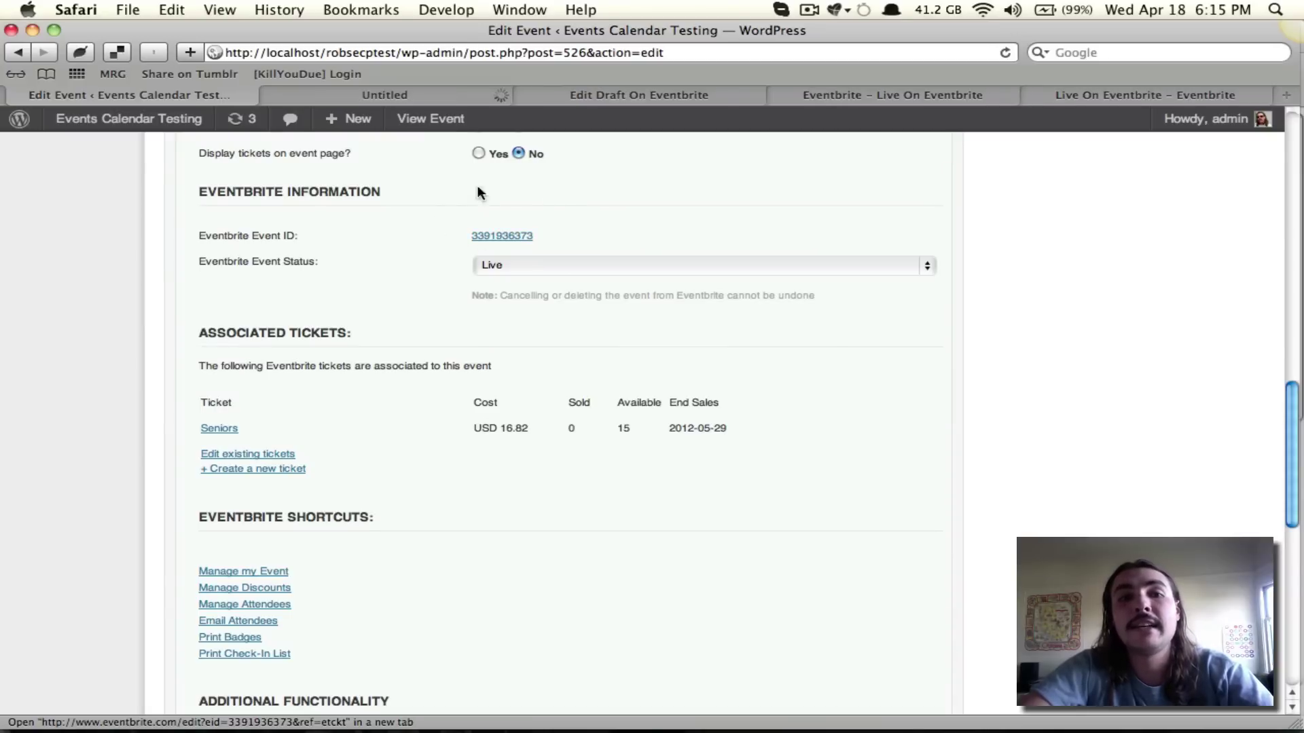
{"action": "left_click", "coordinate": [476, 97]}
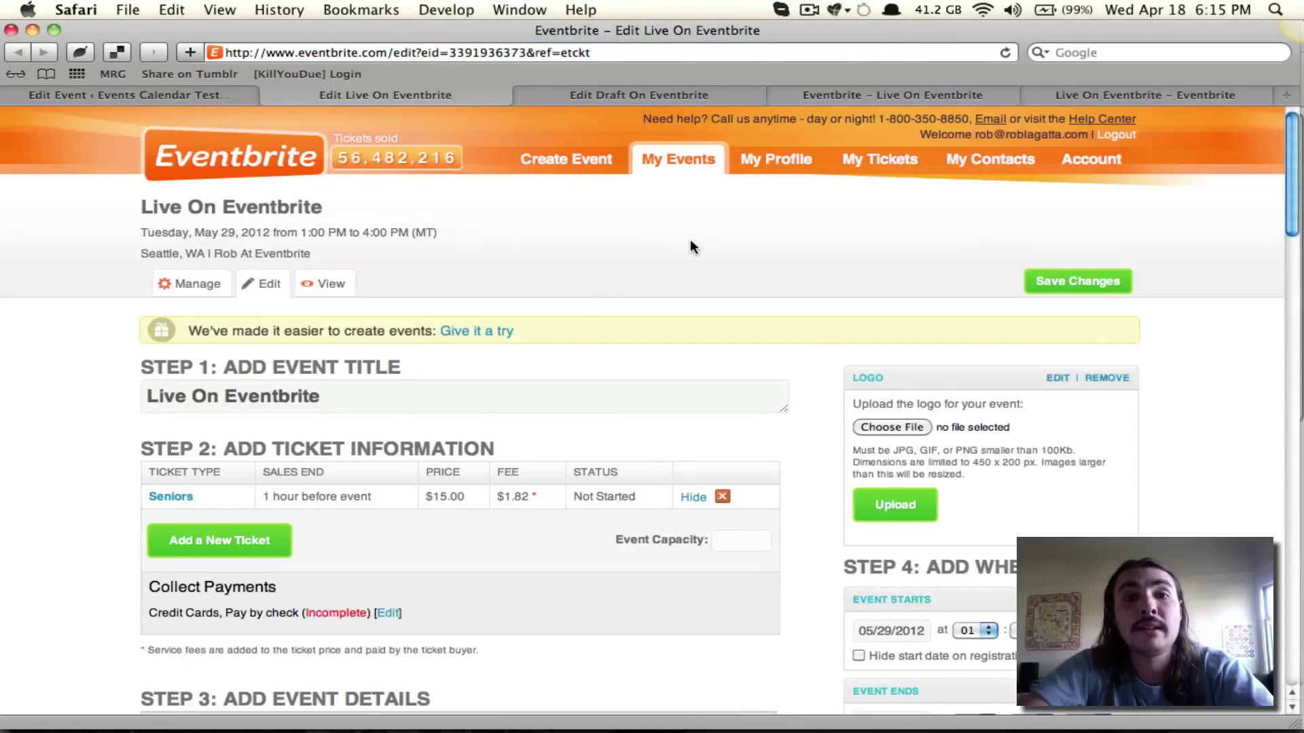
{"action": "key", "text": "super+w"}
{"action": "scroll", "coordinate": [624, 337], "scroll_direction": "up", "scroll_amount": 3}
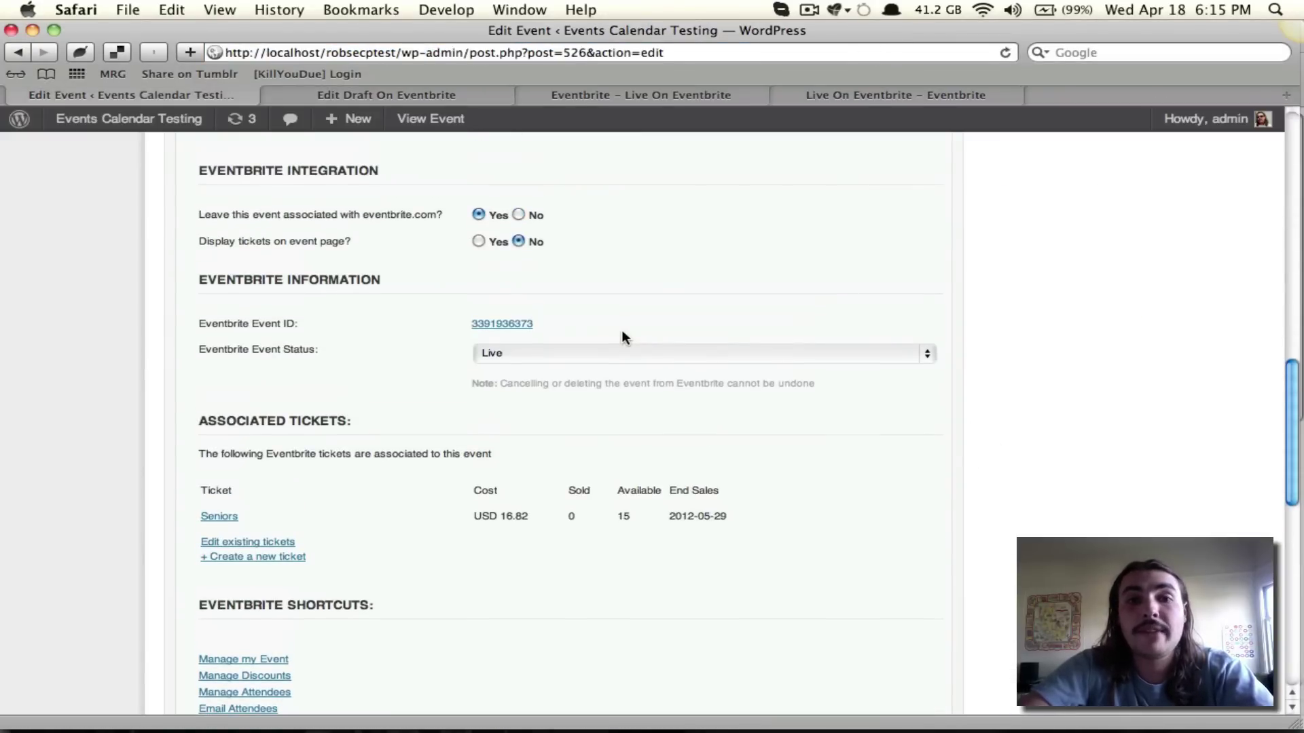
{"action": "scroll", "coordinate": [624, 338], "scroll_direction": "up", "scroll_amount": 15}
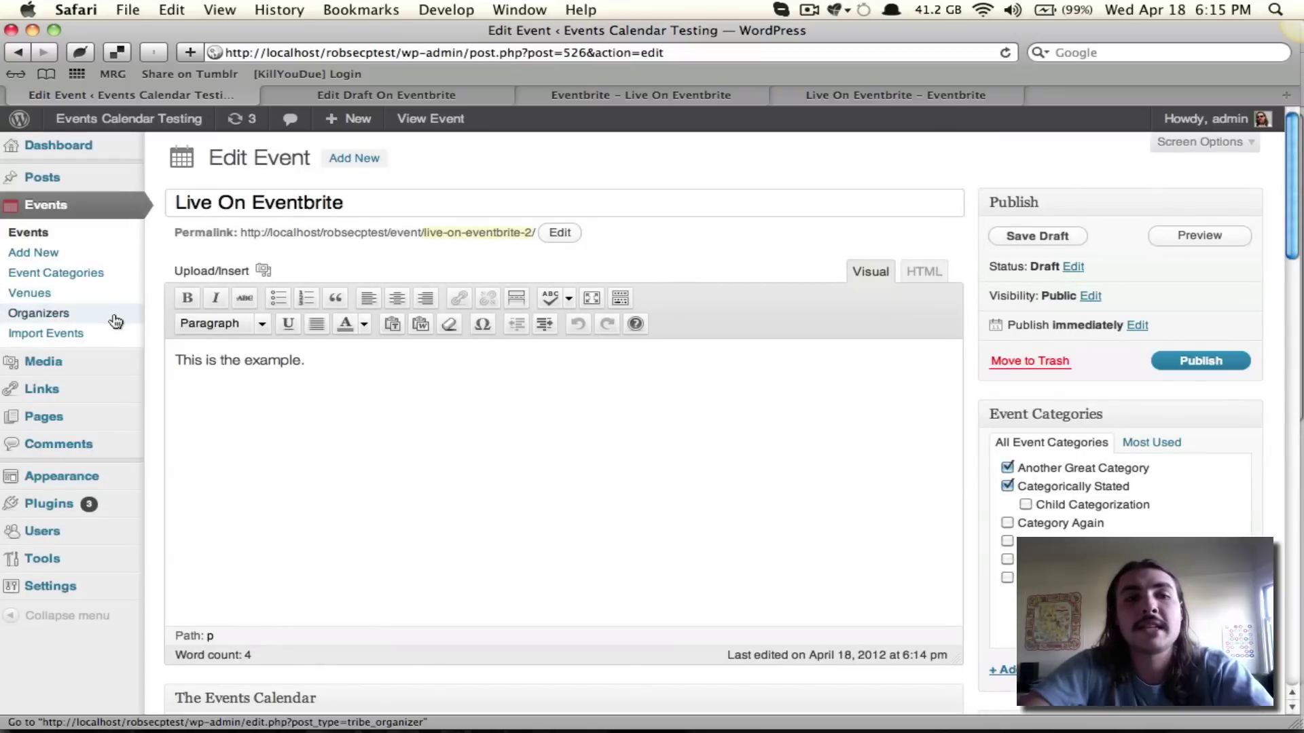
{"action": "left_click", "coordinate": [100, 332]}
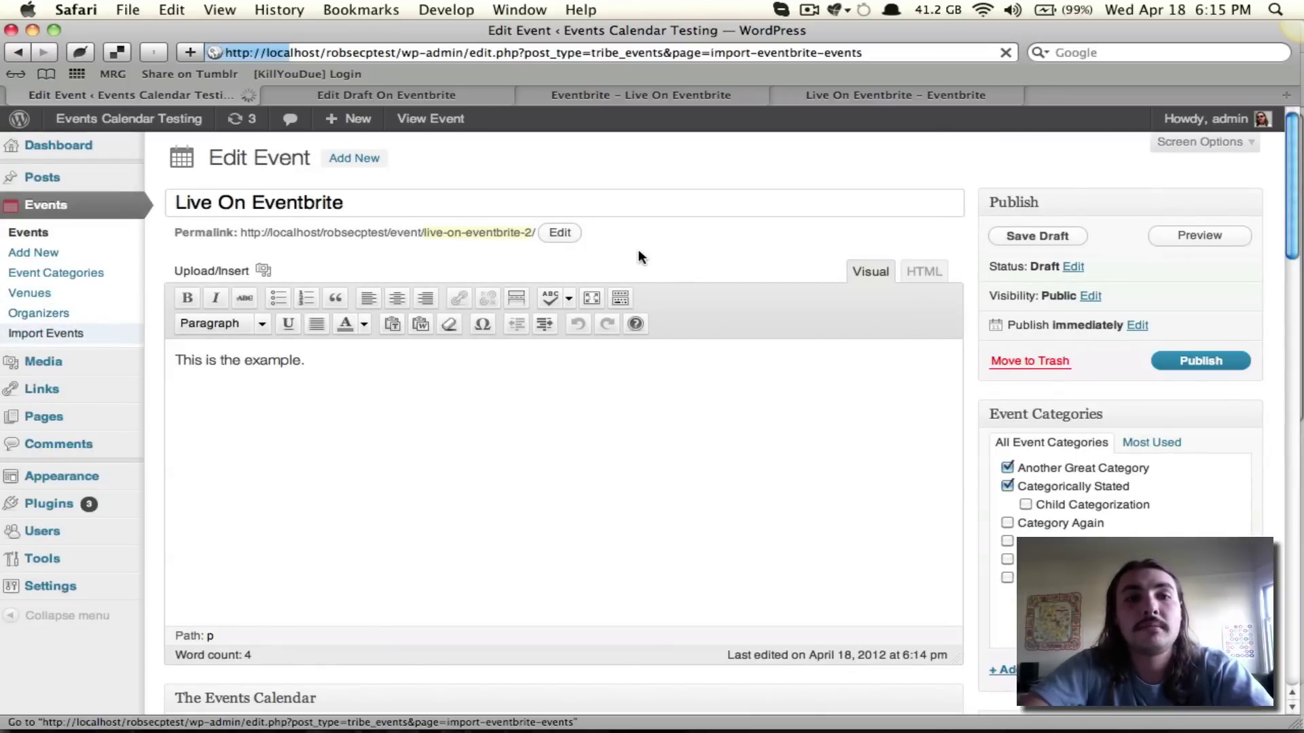
{"action": "left_click", "coordinate": [568, 241]}
{"action": "key", "text": "super+v"}
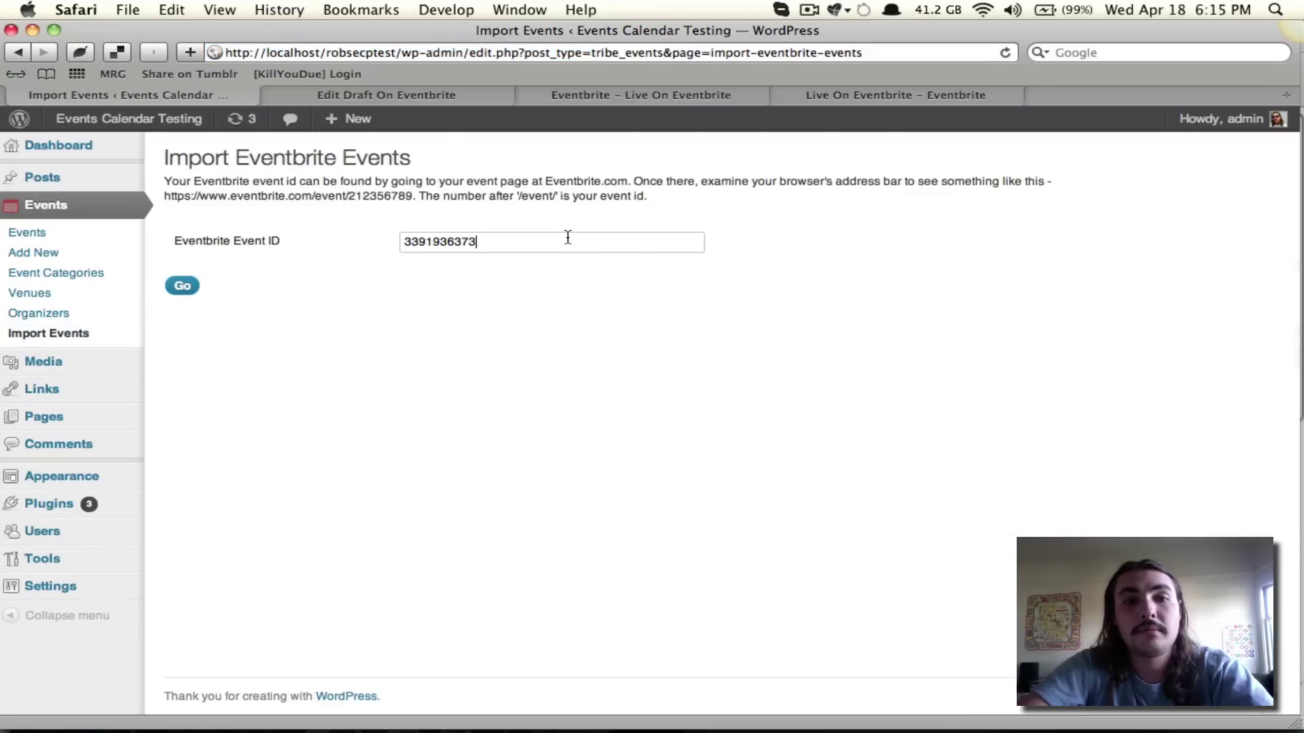
{"action": "left_click", "coordinate": [183, 286]}
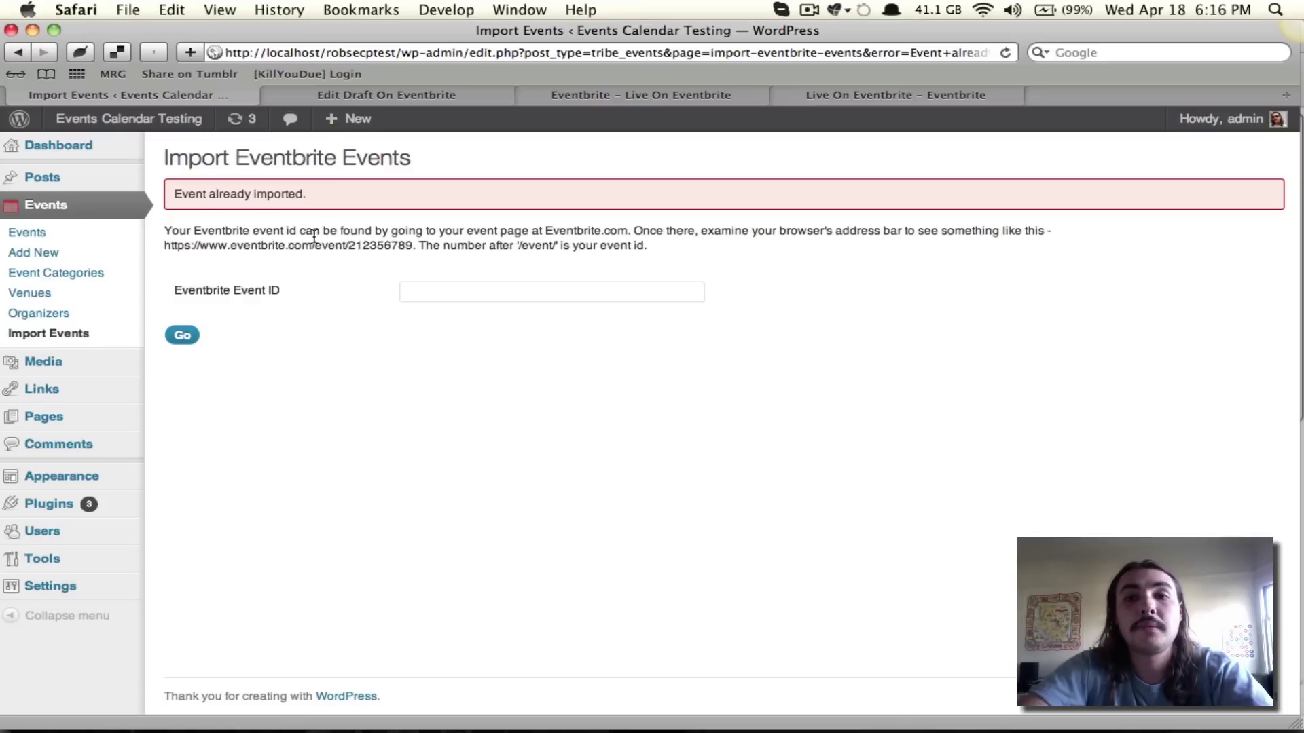
{"action": "left_click", "coordinate": [459, 100]}
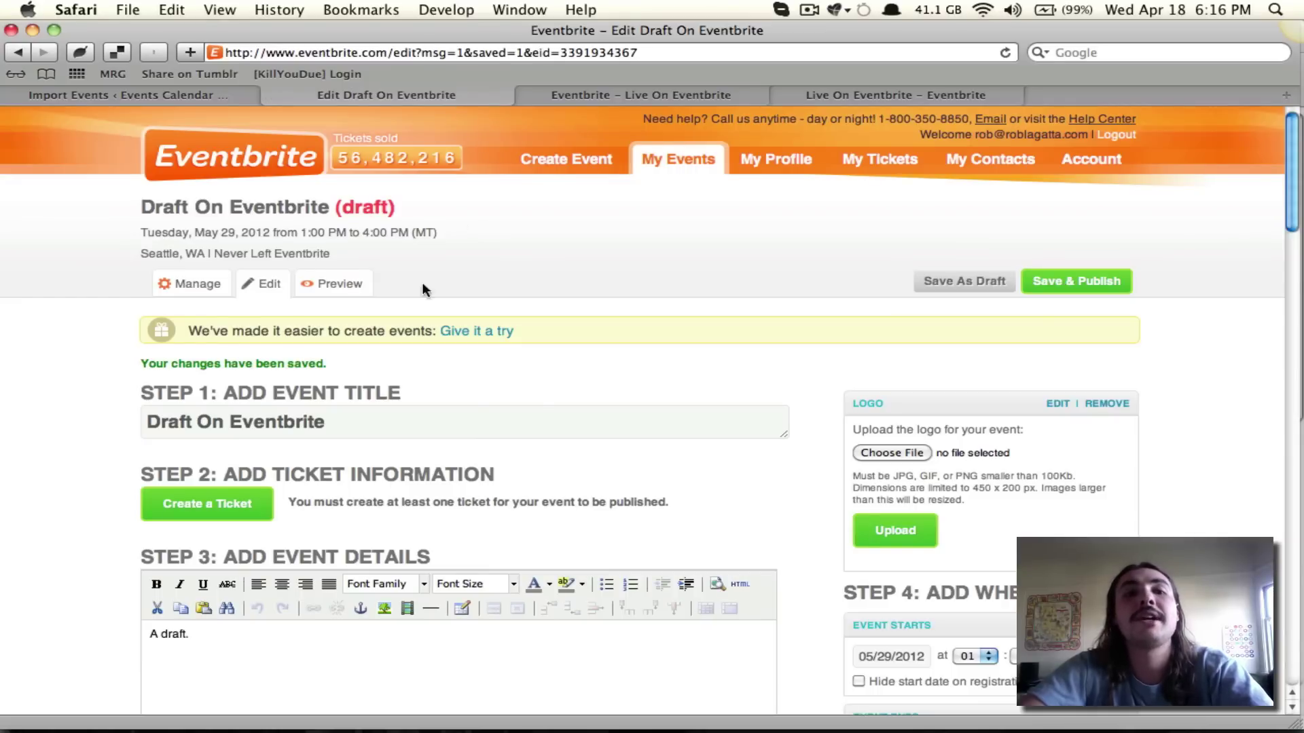
{"action": "scroll", "coordinate": [328, 177], "scroll_direction": "down", "scroll_amount": 3}
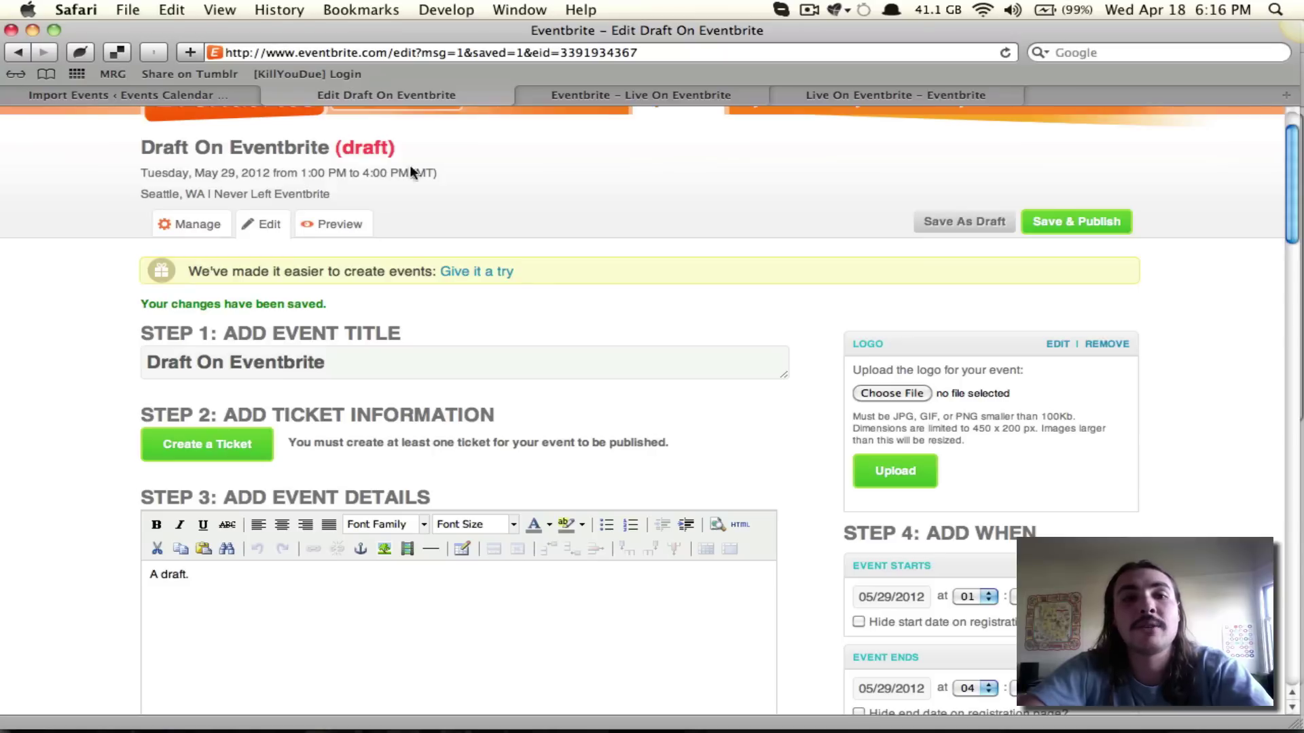
{"action": "double_click", "coordinate": [616, 54]}
{"action": "key", "text": "super+c"}
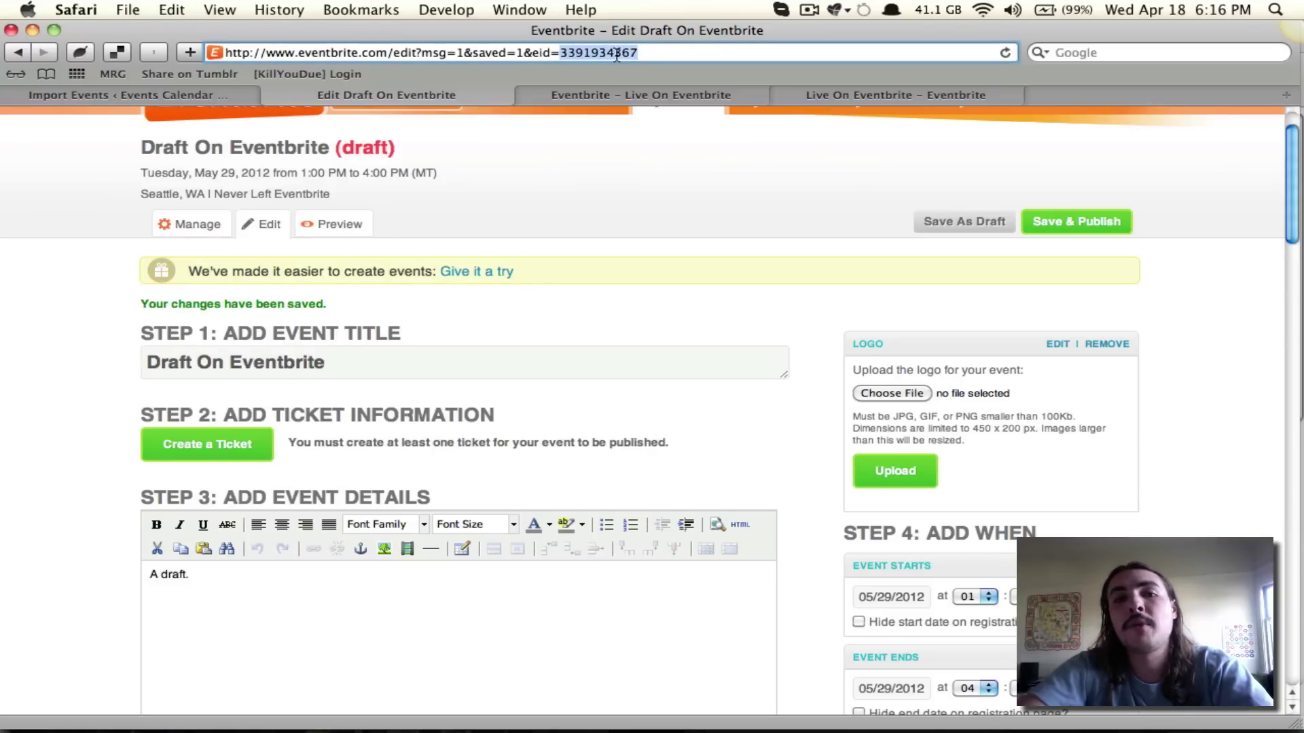
{"action": "left_click", "coordinate": [171, 94]}
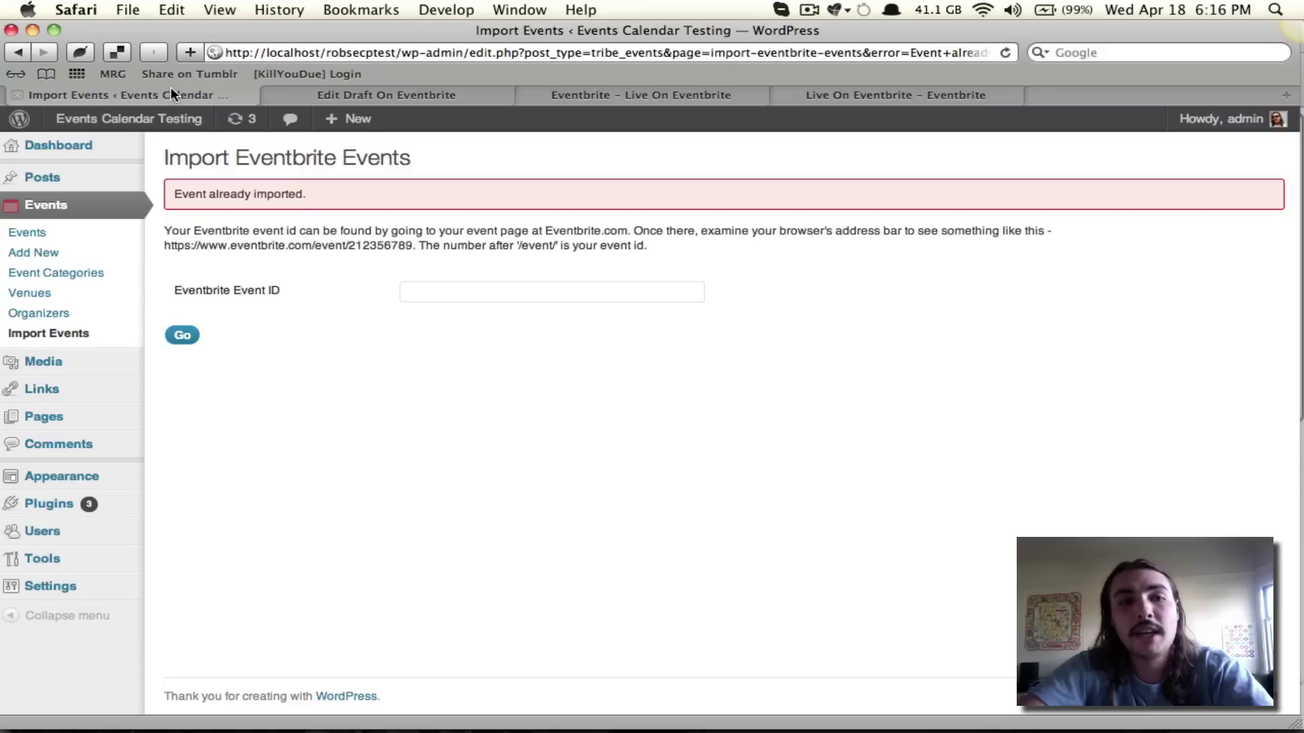
{"action": "left_click", "coordinate": [69, 334]}
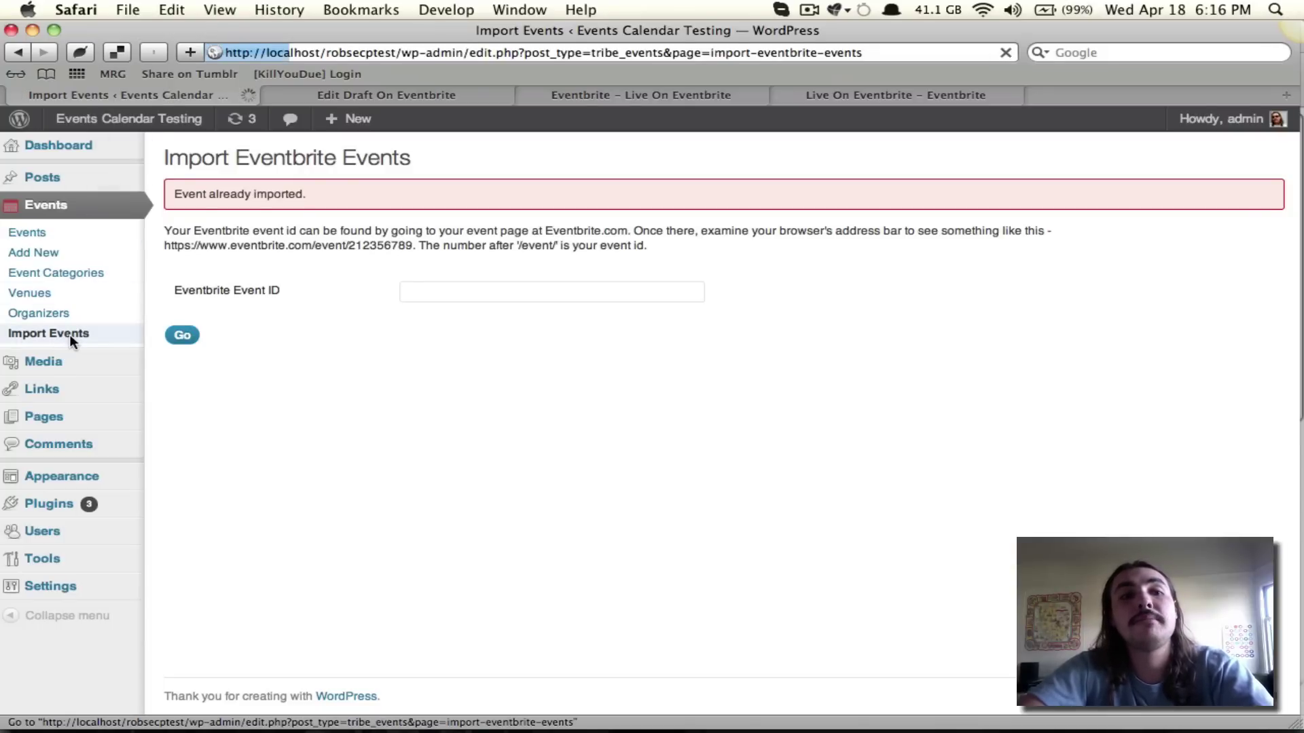
{"action": "left_click", "coordinate": [571, 246]}
{"action": "key", "text": "super+v"}
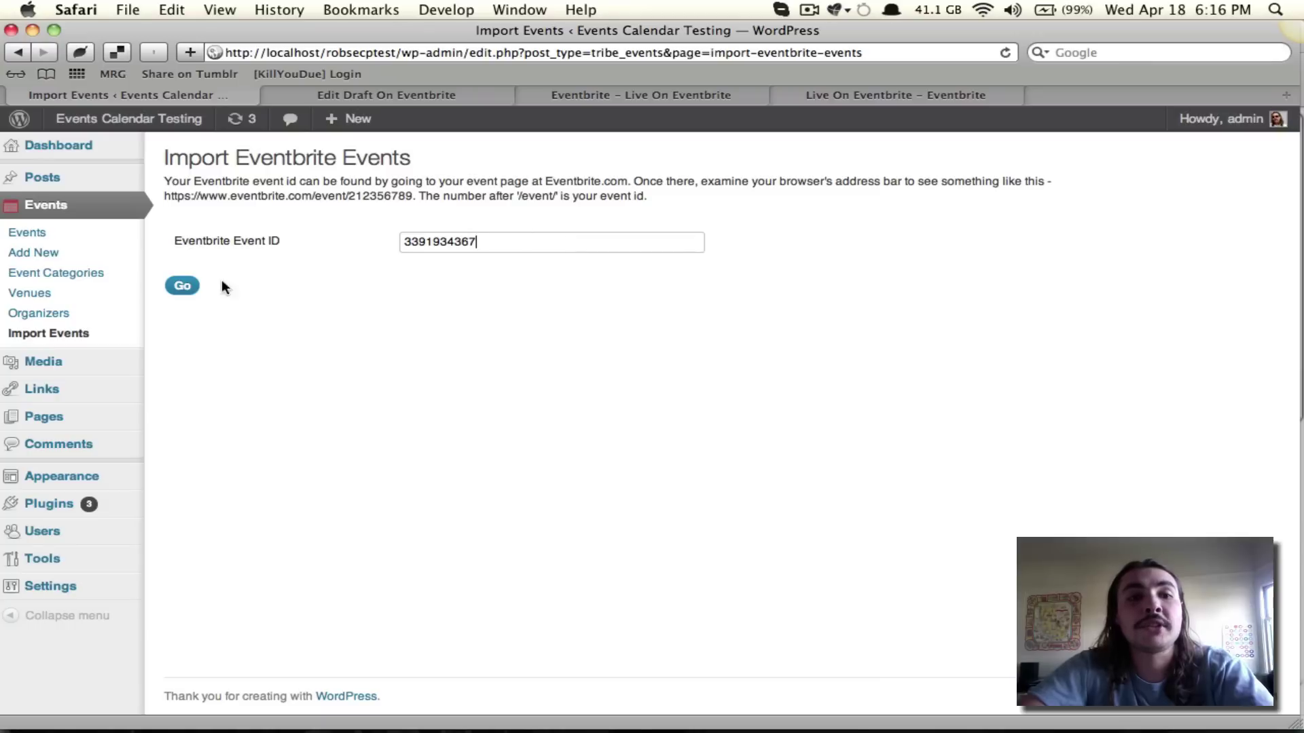
{"action": "left_click", "coordinate": [187, 286]}
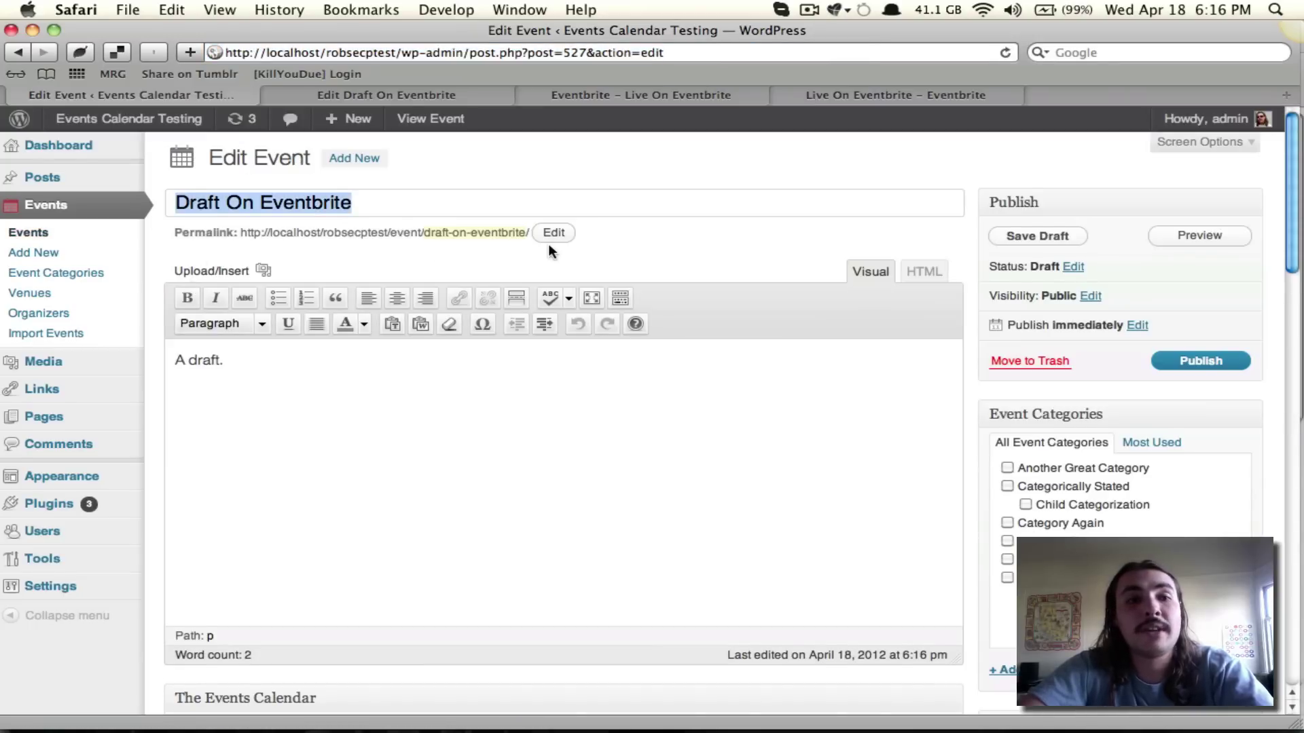
{"action": "scroll", "coordinate": [548, 243], "scroll_direction": "down", "scroll_amount": 15}
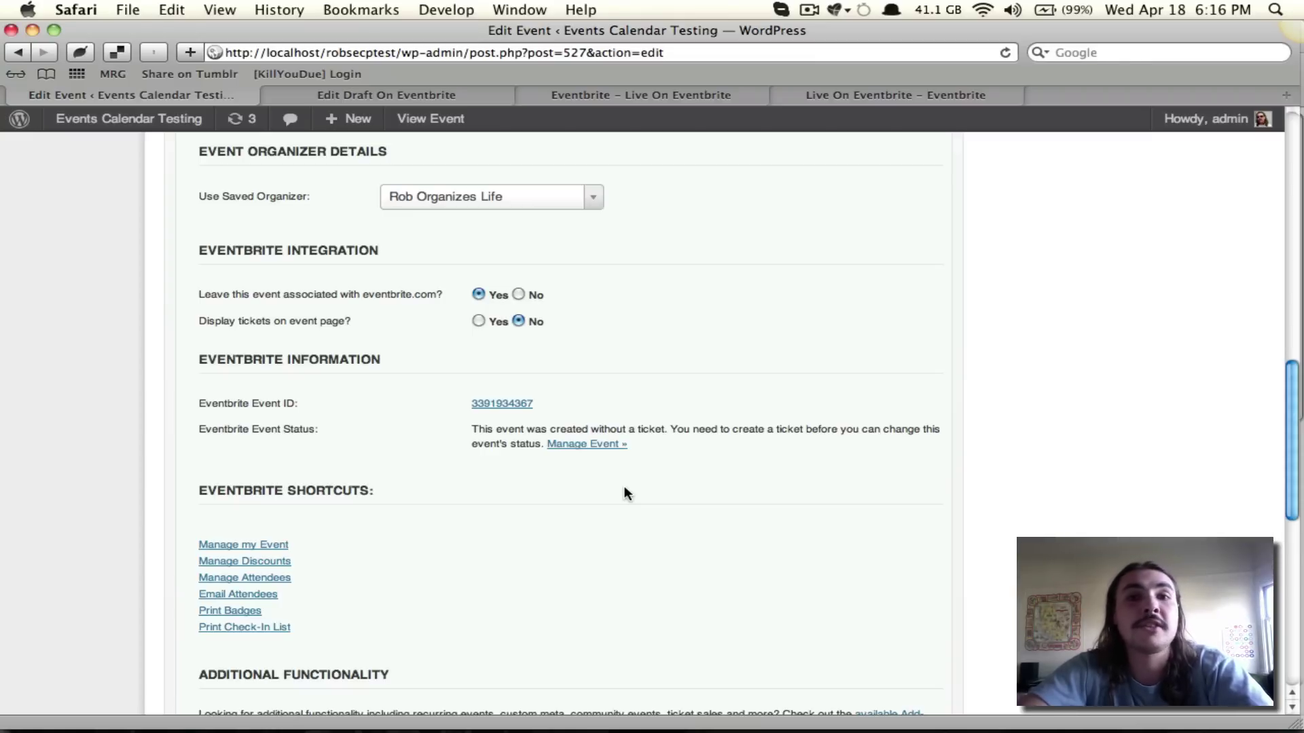
{"action": "scroll", "coordinate": [540, 312], "scroll_direction": "up", "scroll_amount": 15}
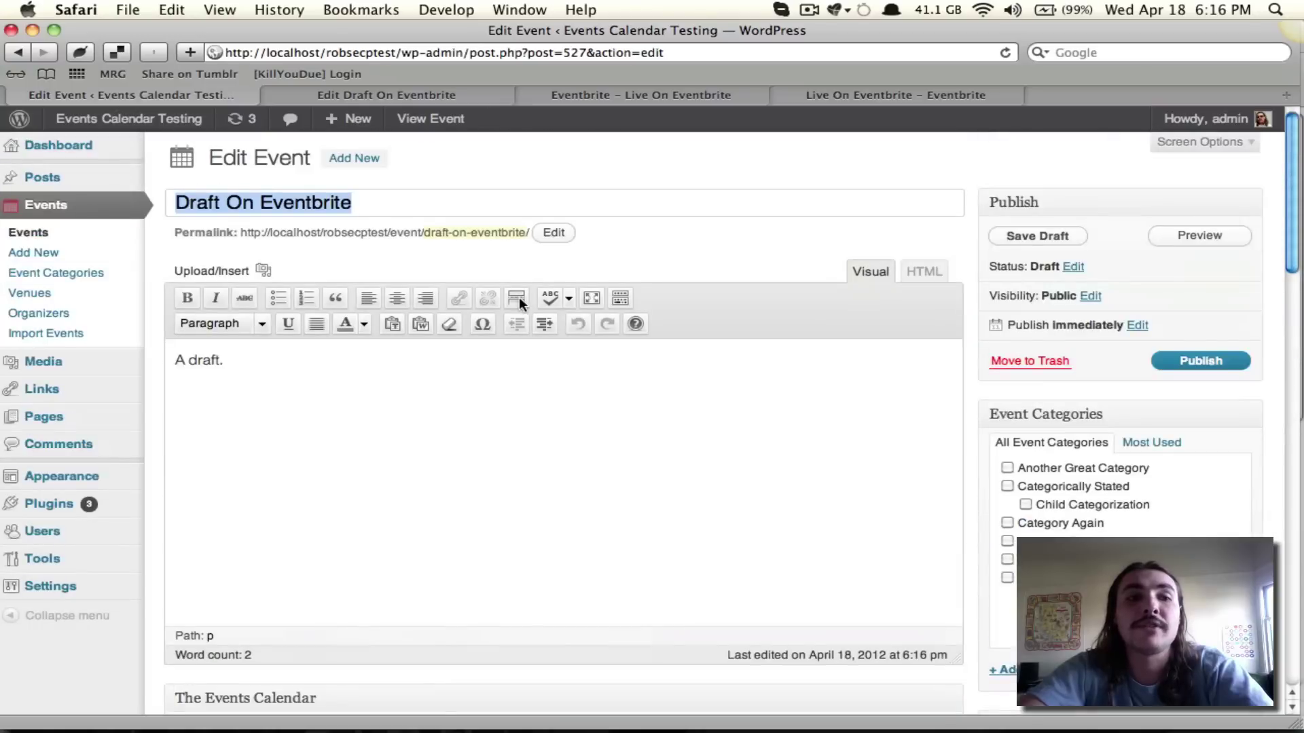
{"action": "left_click_drag", "start_coordinate": [354, 203], "coordinate": [165, 205]}
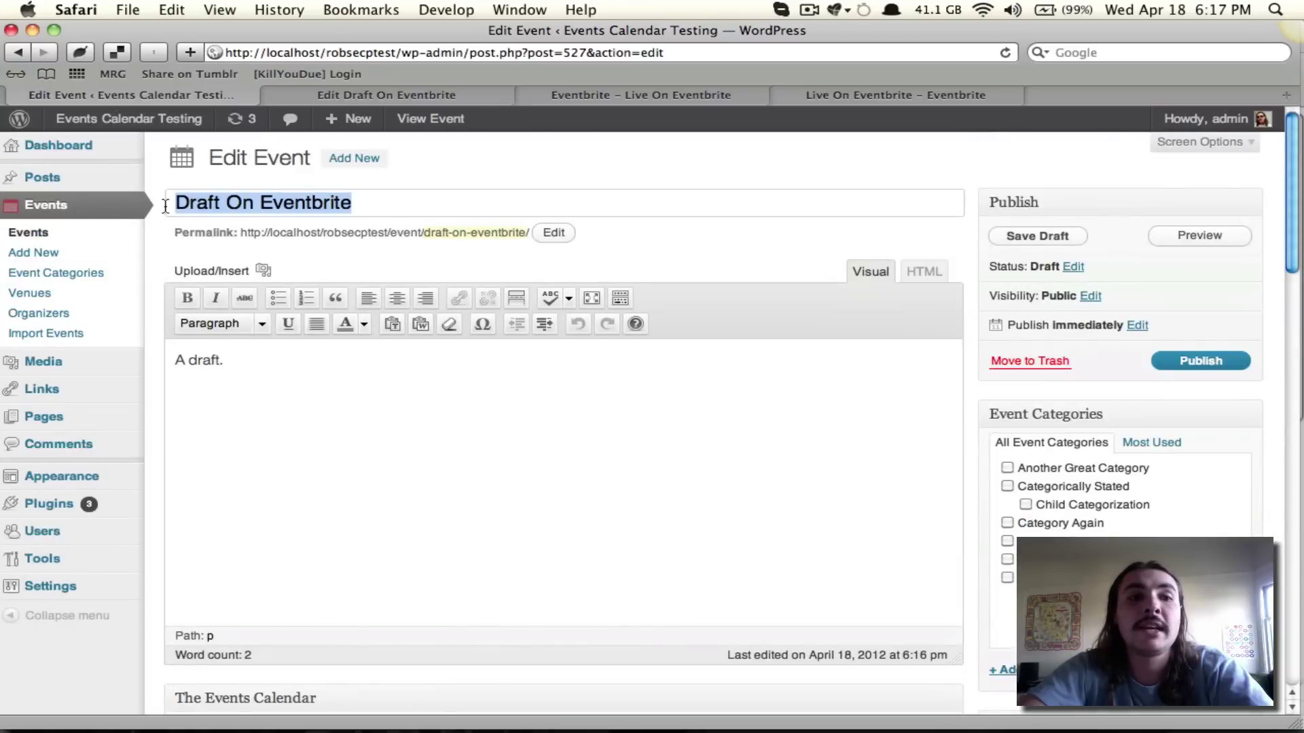
{"action": "left_click", "coordinate": [83, 334]}
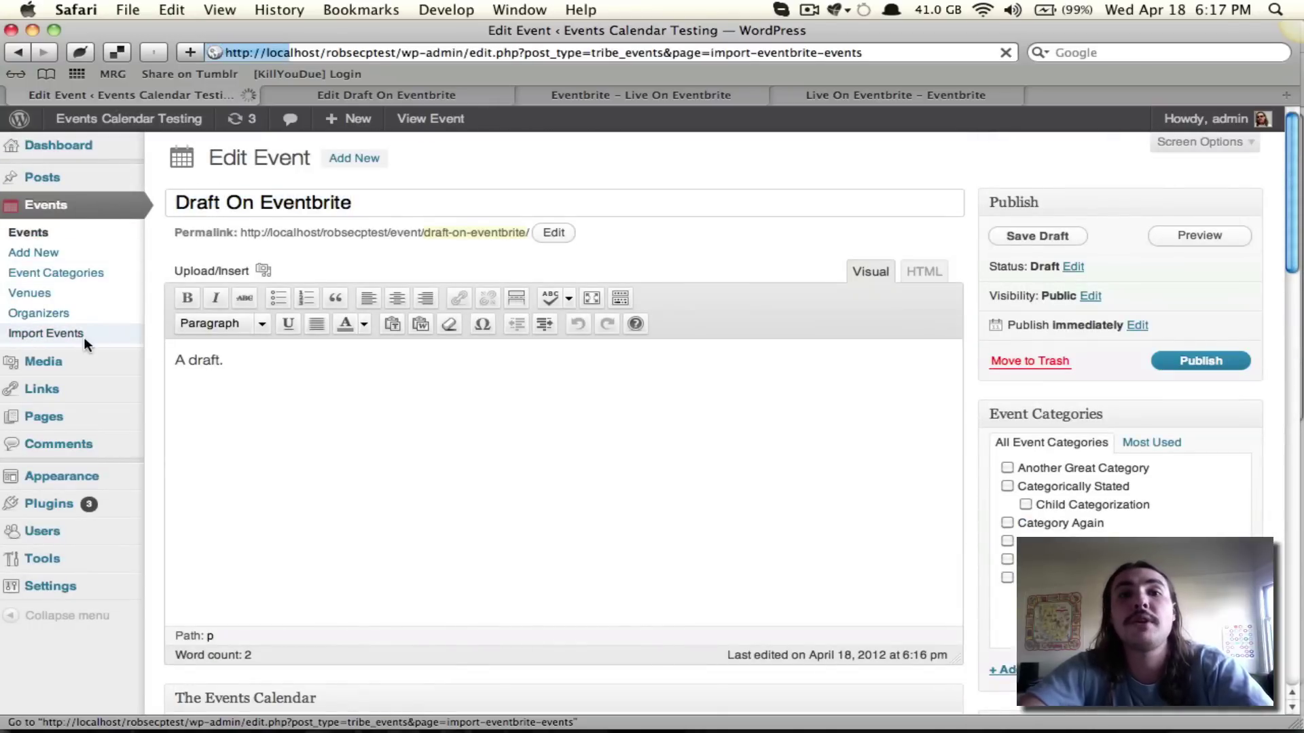